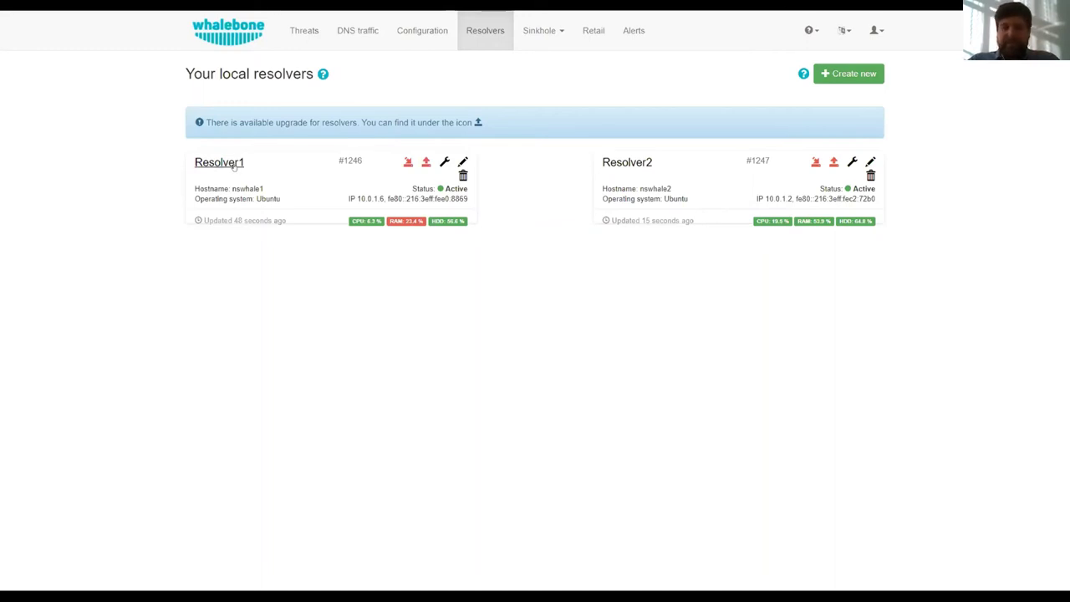
Open Resolver1 and review its charts for response times, health, CPU load, memory and disc usage
click(234, 164)
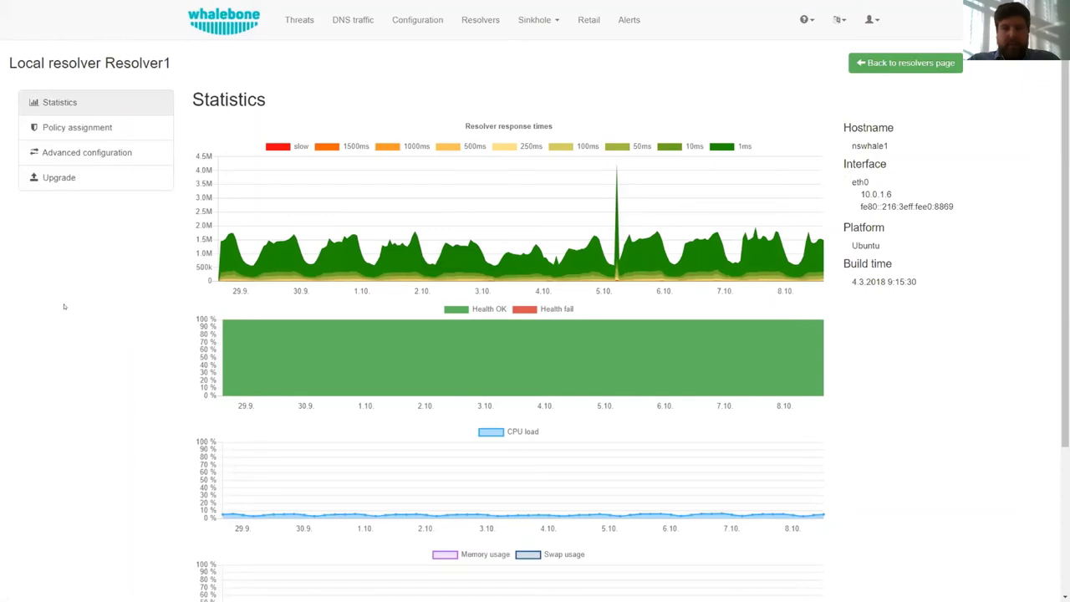
mouse_move(465, 256)
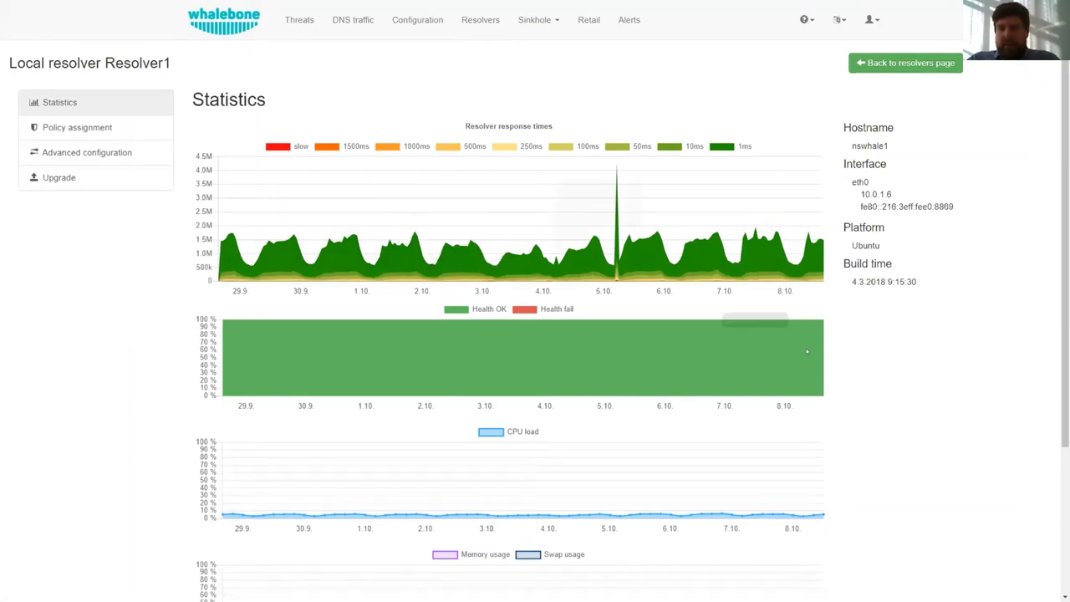
scroll(410, 404, down, 2)
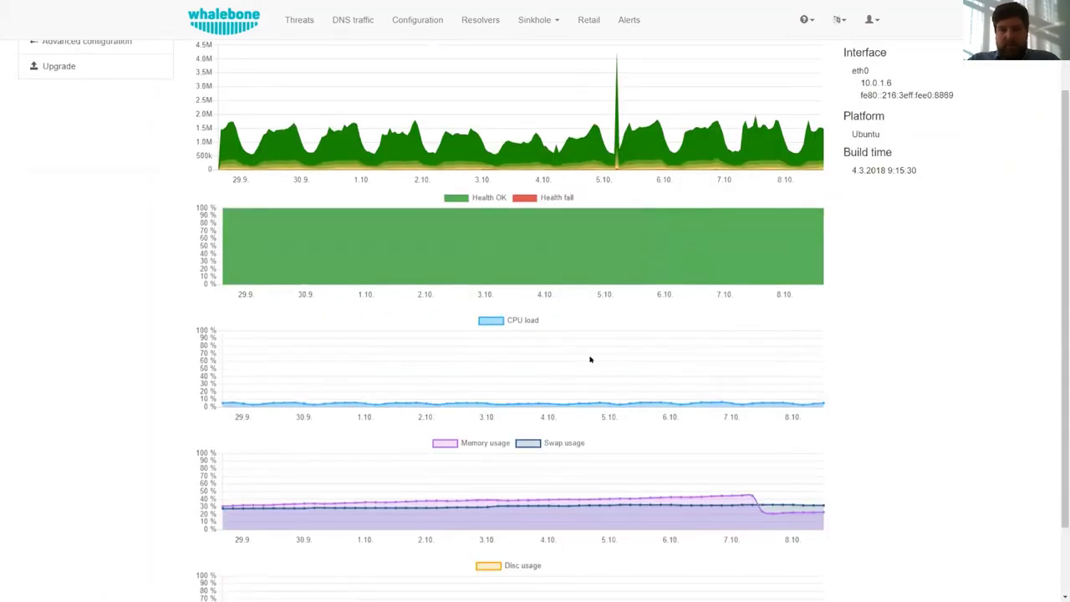
scroll(590, 359, down, 2)
scroll(405, 370, up, 4)
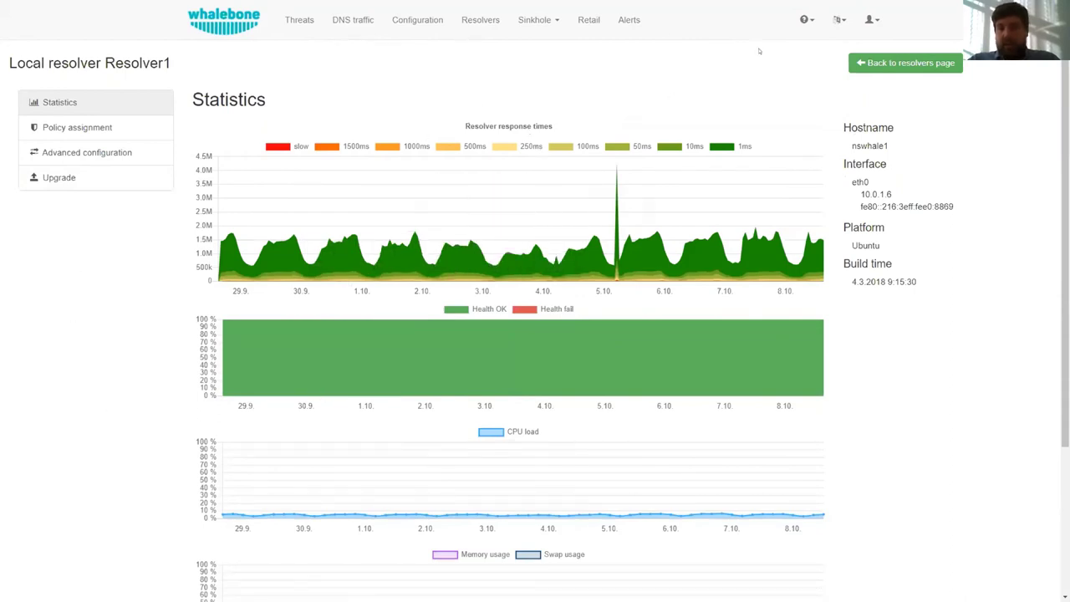
Open the alerts overview to review the configured alerts and their destinations
click(634, 28)
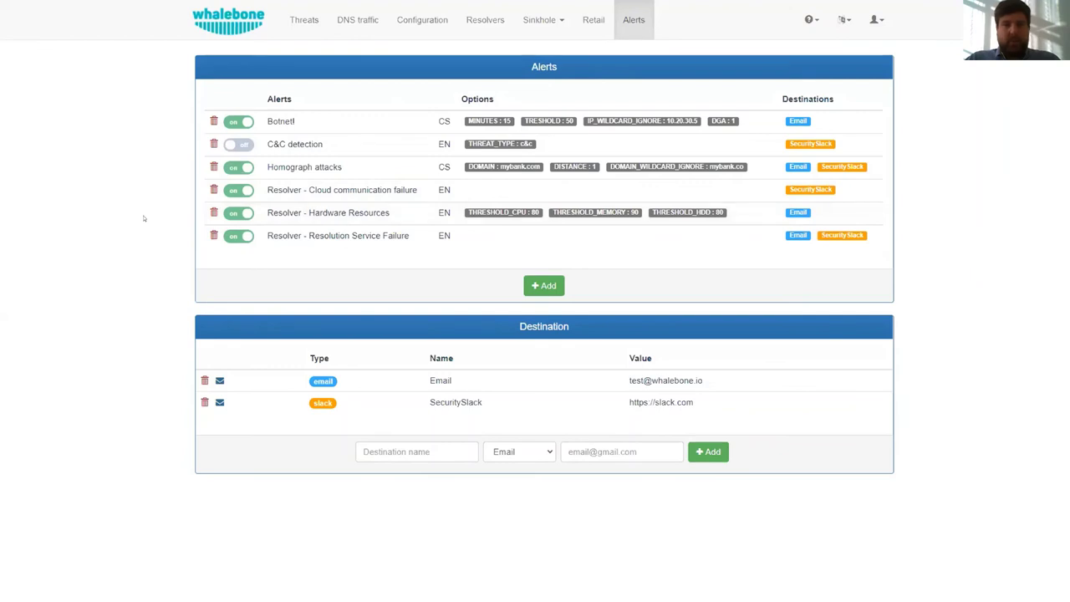
In the default security policy, lower the Block threshold to 65 and return it to 80
click(438, 25)
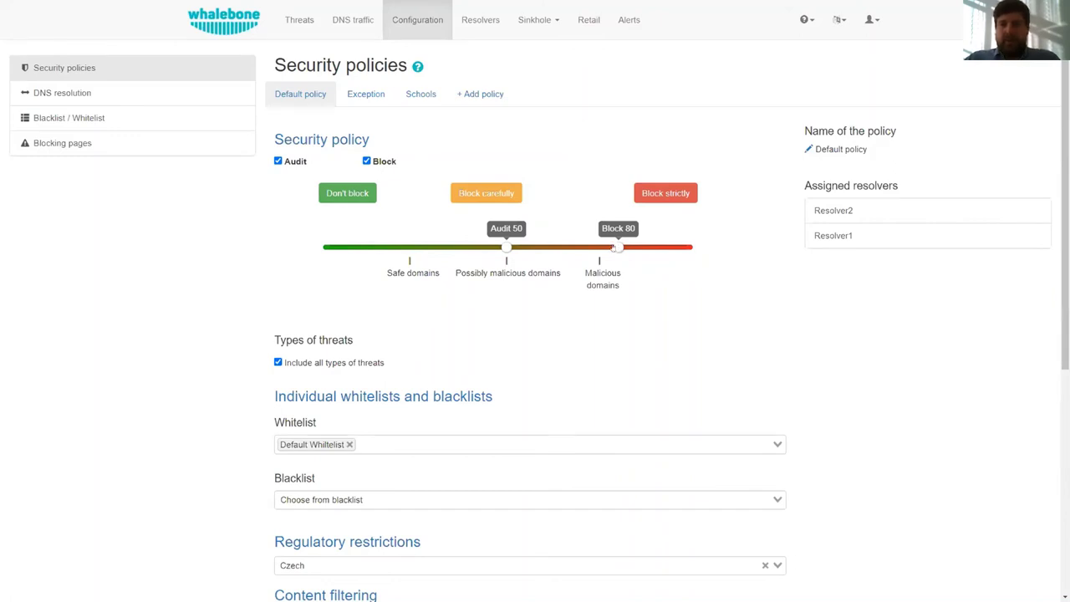
drag(618, 247, 561, 248)
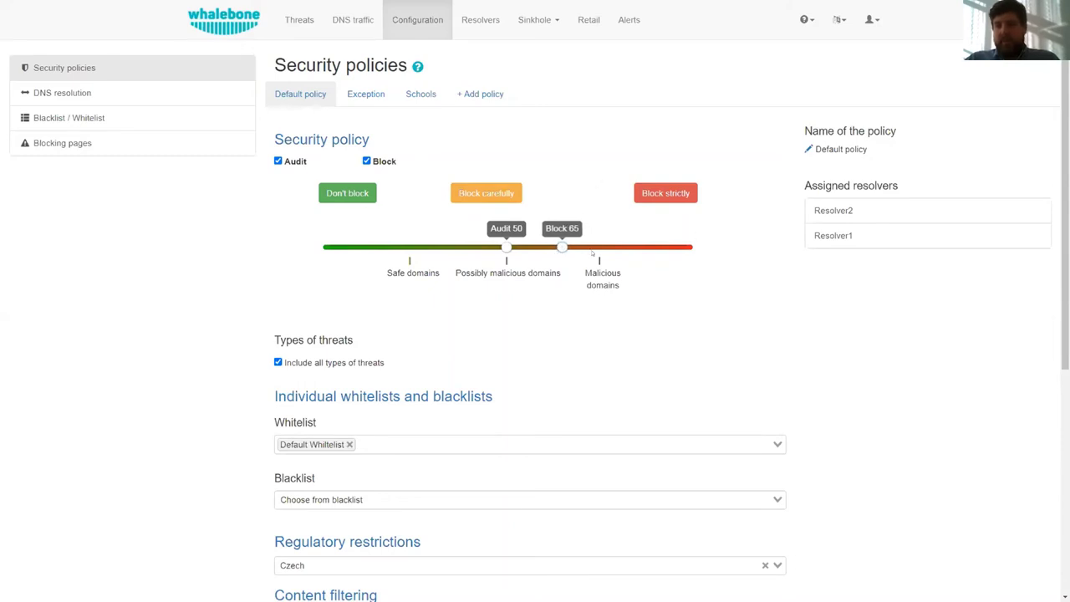
drag(560, 248, 616, 248)
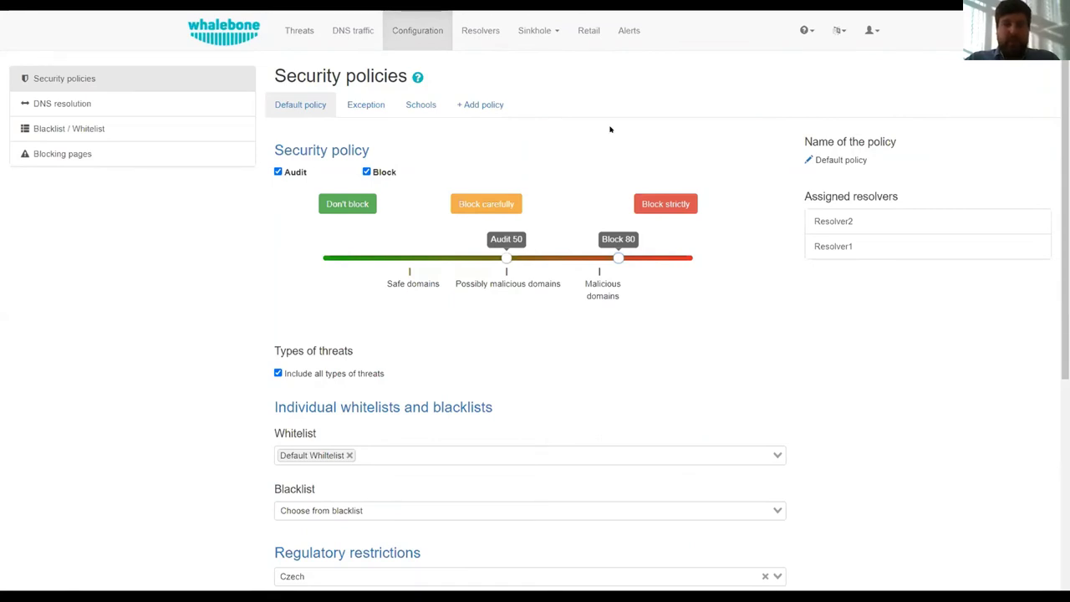
Review the default policy's whitelist, blacklist, regulatory restrictions and content filtering categories
scroll(611, 127, down, 3)
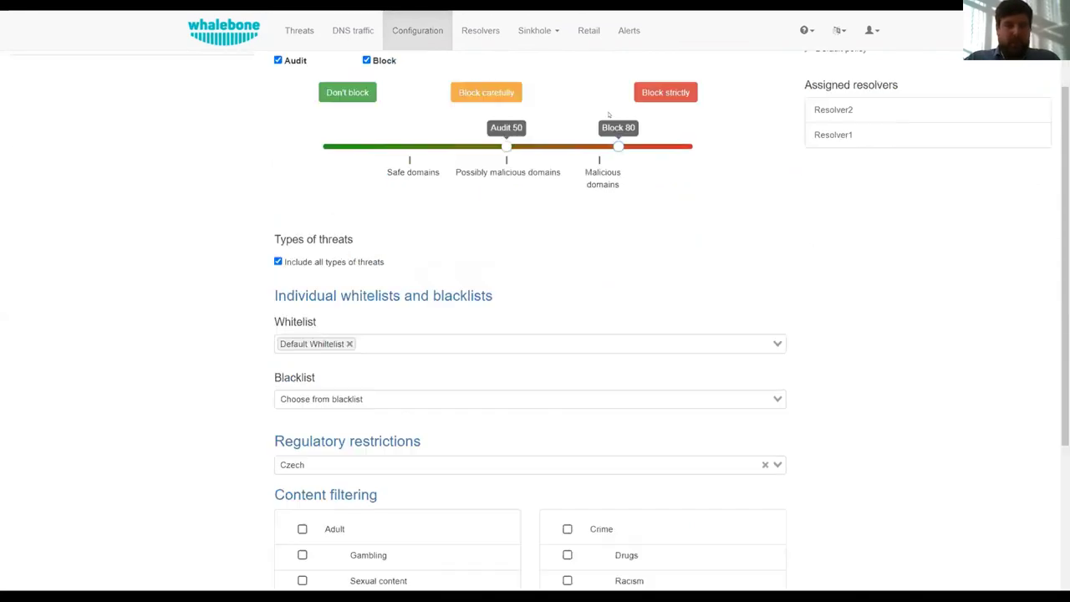
scroll(459, 295, down, 2)
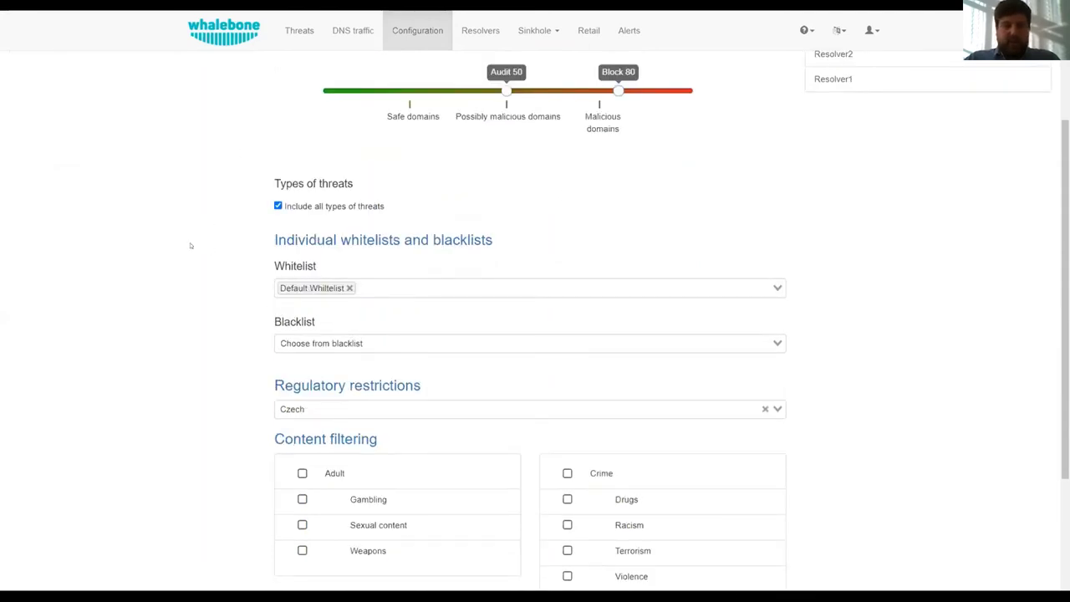
scroll(460, 210, down, 3)
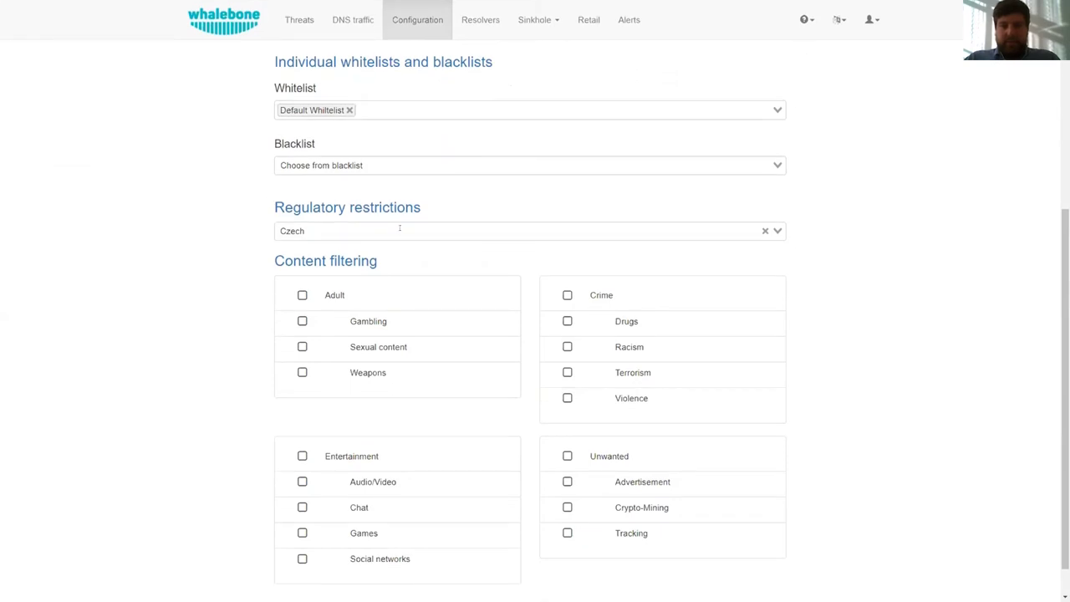
click(399, 230)
click(226, 211)
drag(272, 255, 239, 270)
click(239, 270)
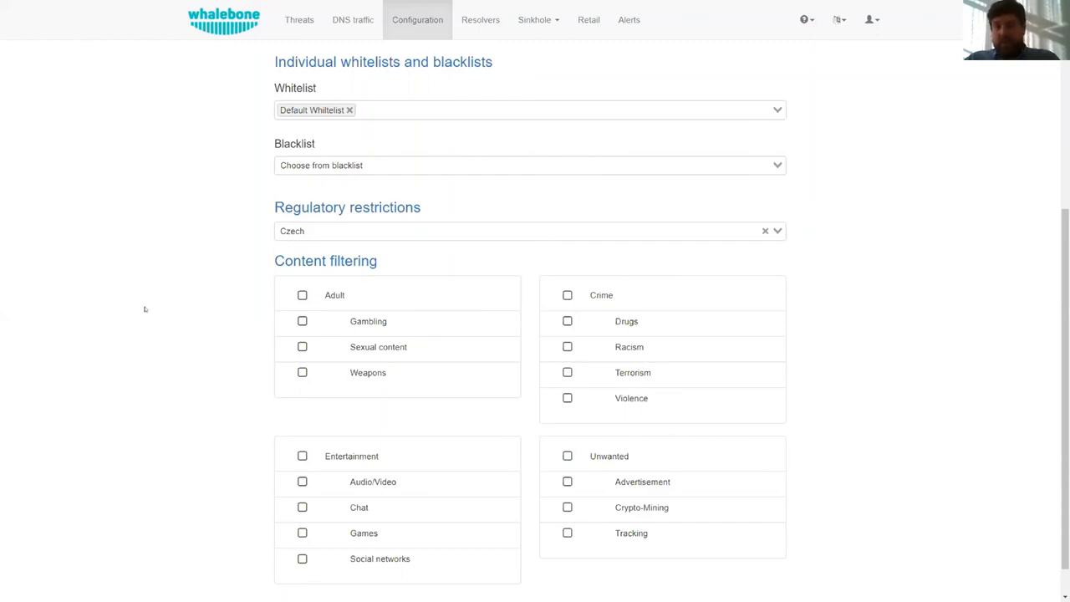
Open the Schools security policy and review its regulatory restrictions and content filtering selections
scroll(145, 310, up, 5)
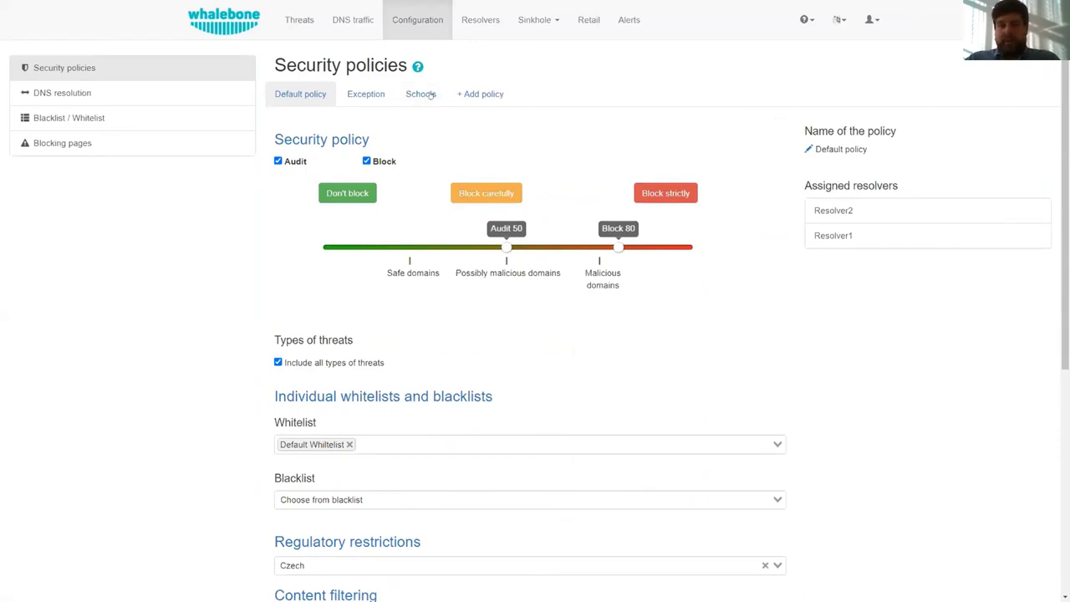
click(425, 94)
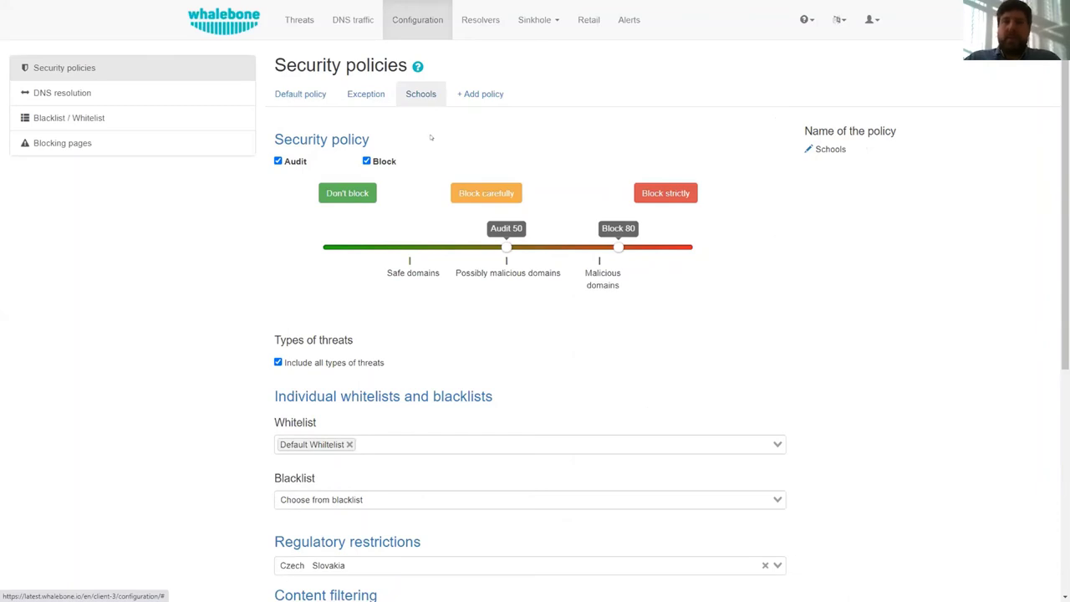
click(416, 98)
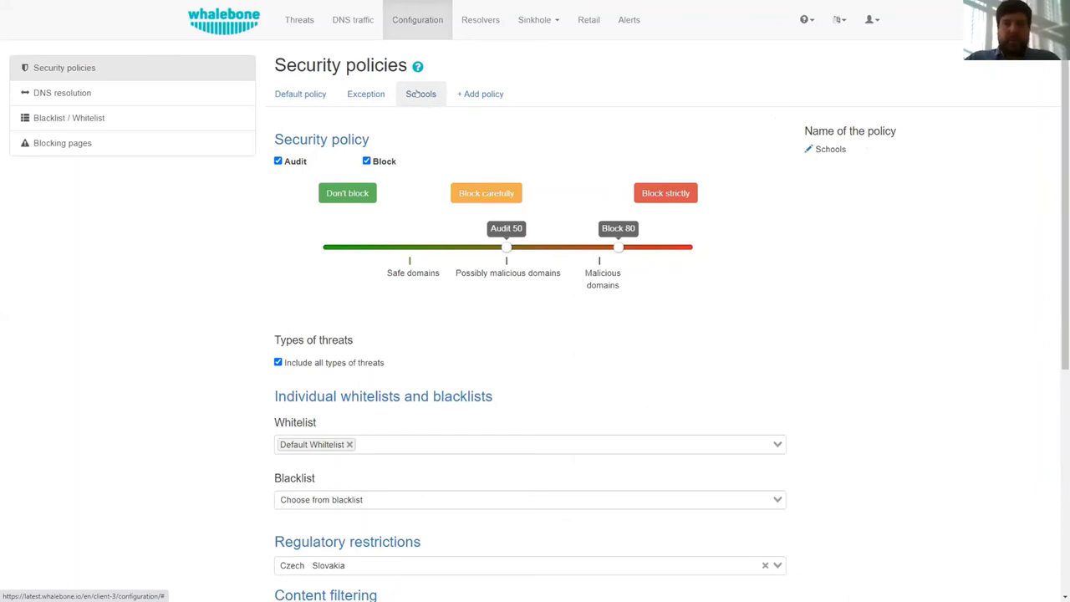
scroll(192, 203, down, 5)
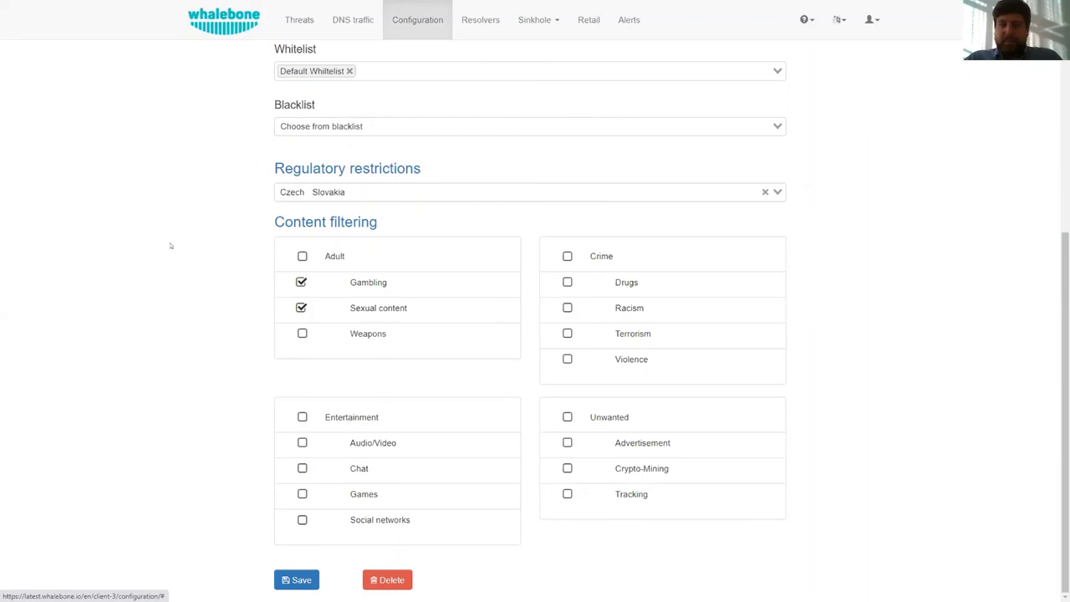
scroll(170, 246, up, 5)
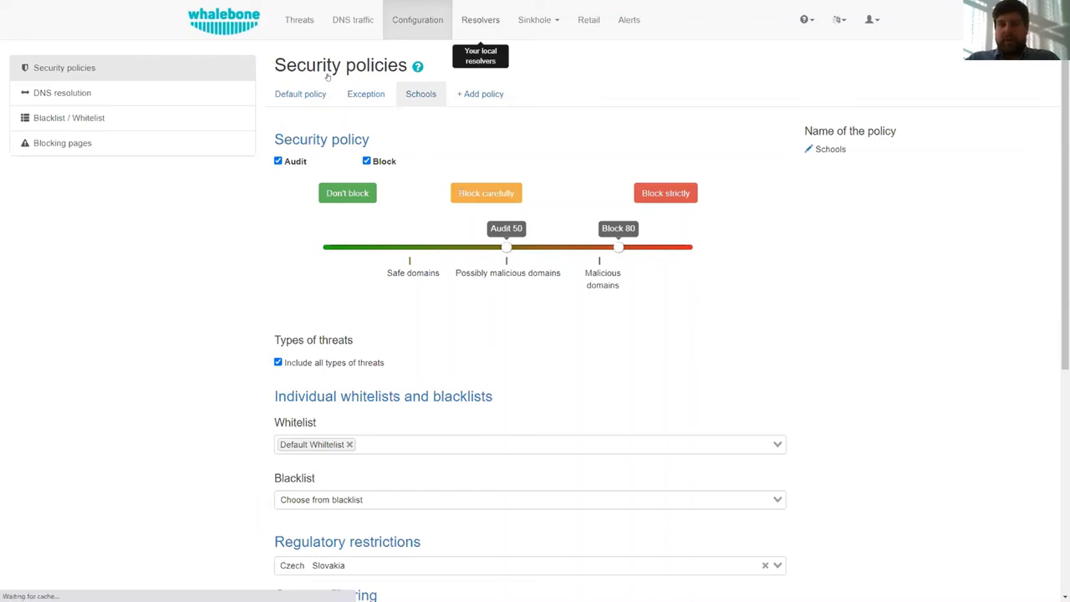
In Resolver1's policy assignment, add the IP range 10.20.0.0/16 and assign the Schools policy to it
click(487, 31)
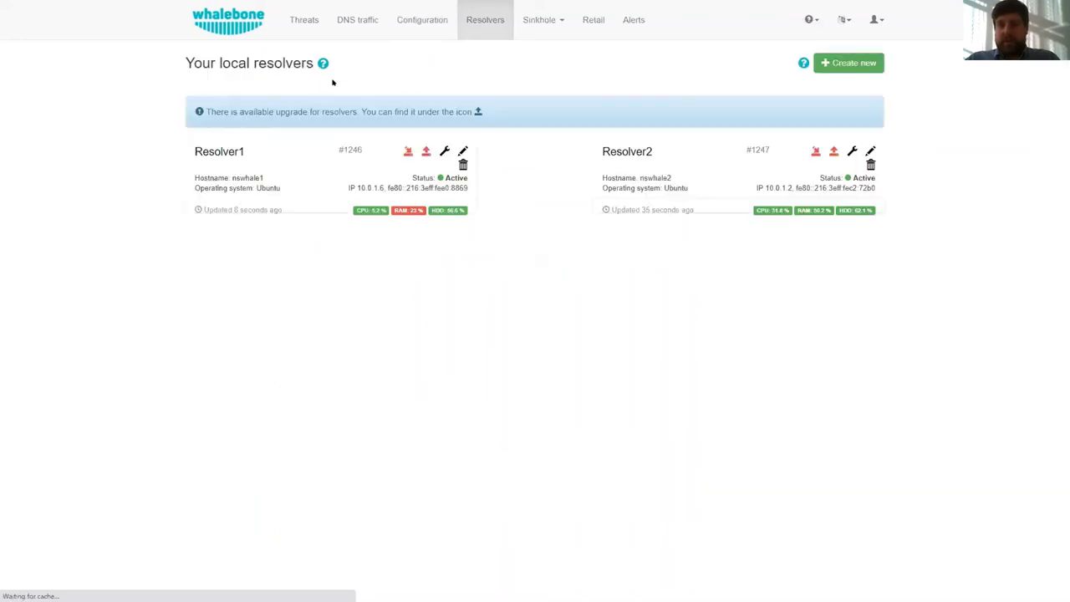
click(220, 151)
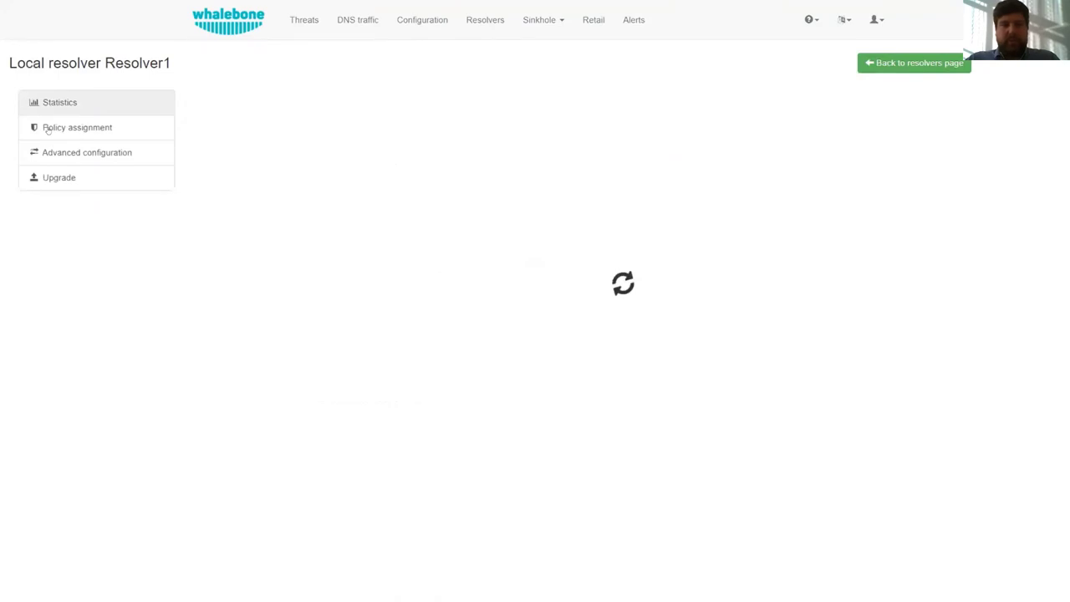
click(48, 130)
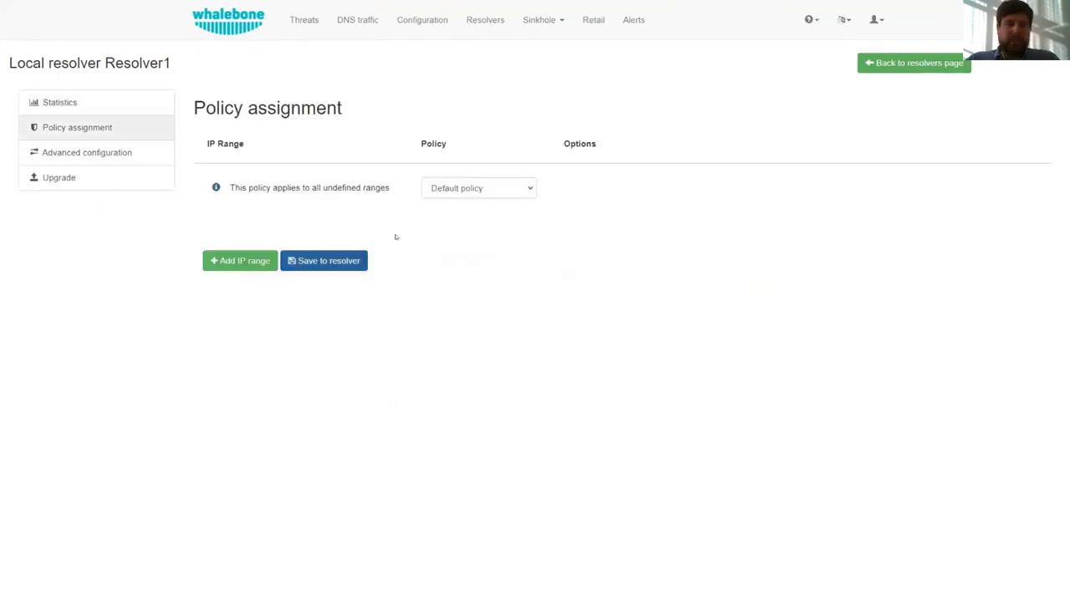
click(239, 260)
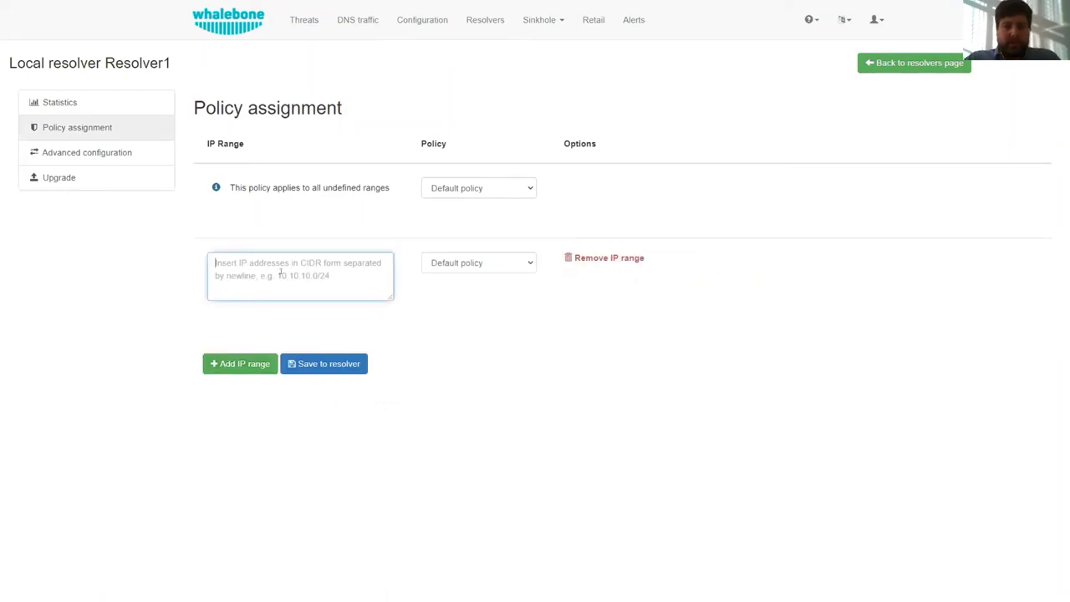
text(+ě)
key(BackSpace)
key(BackSpace)
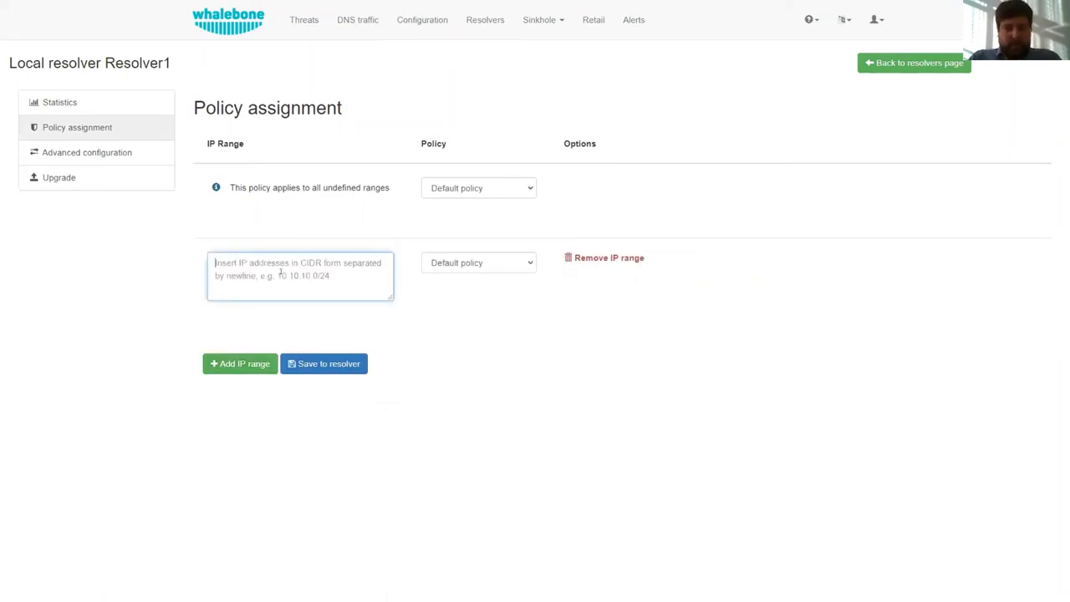
text(10.20.0)
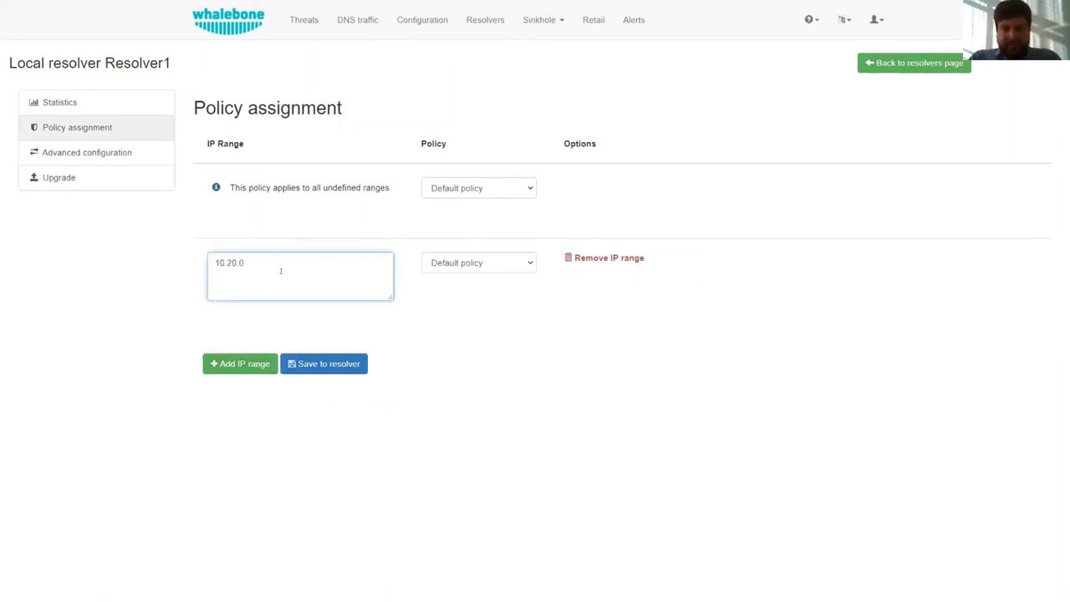
text(.0/16)
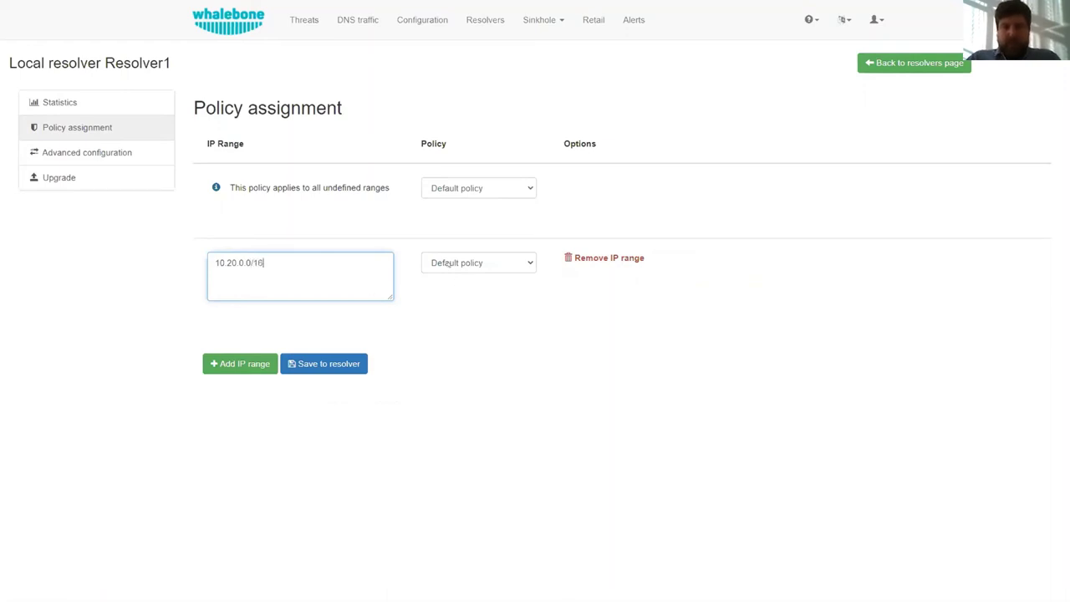
key(Tab)
key(s)
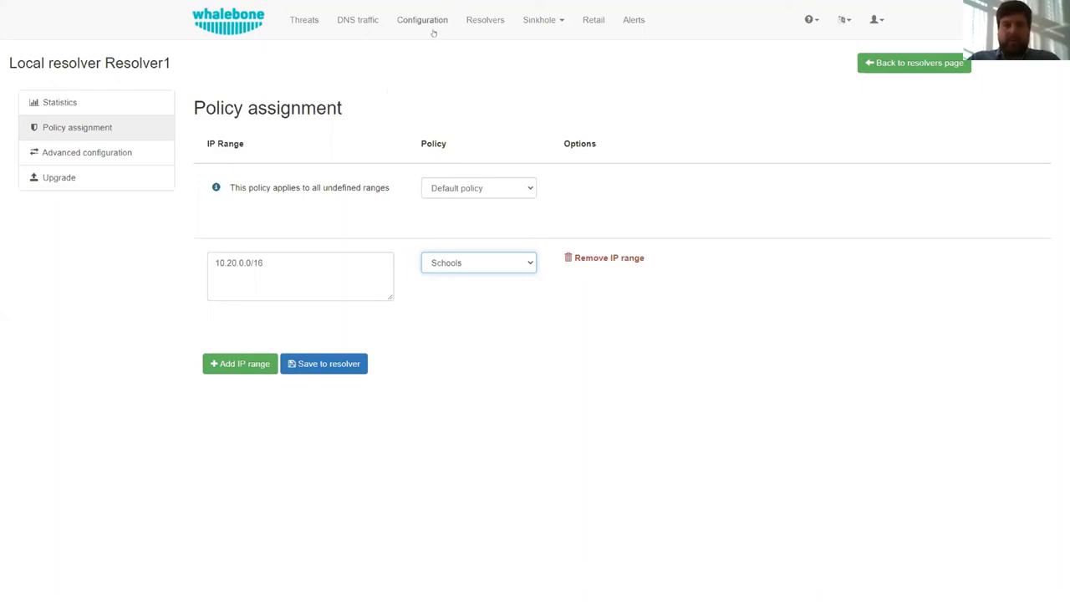
Leave the policy assignment without saving and open the Default blocking page in the configuration
click(67, 97)
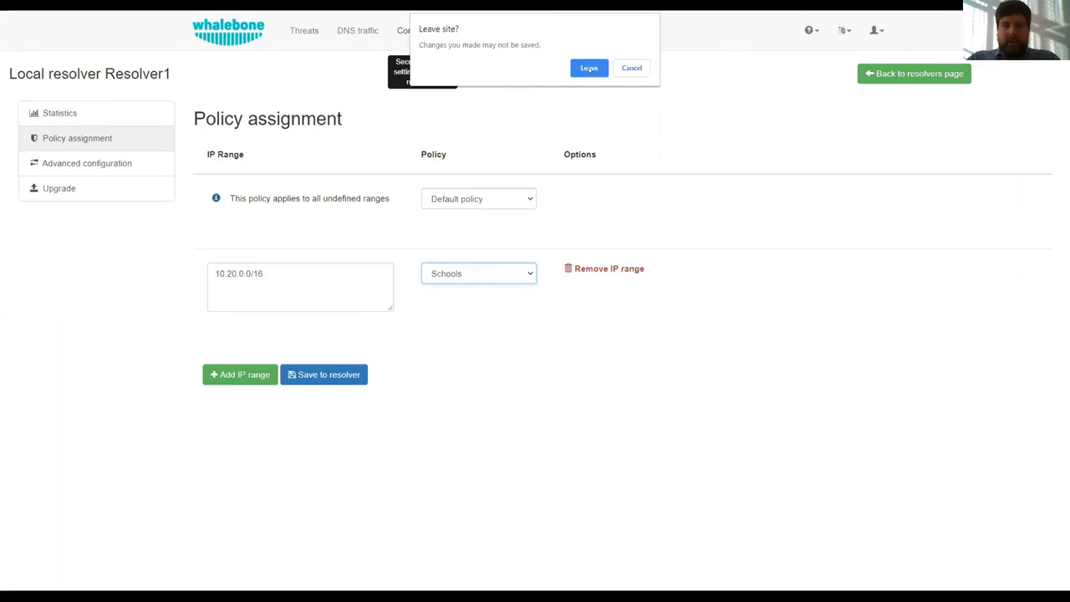
key(Return)
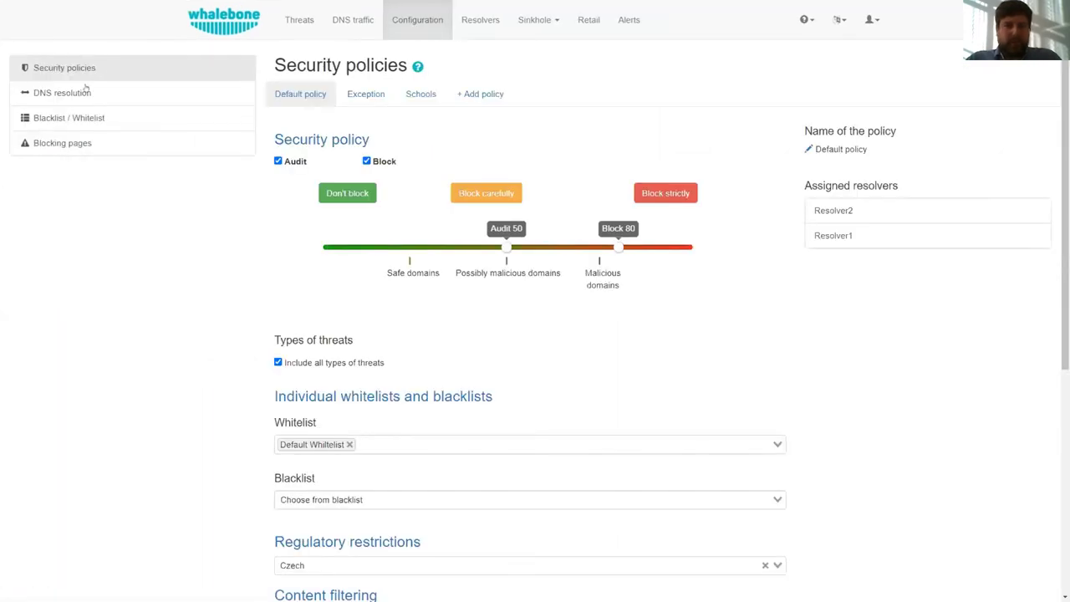
click(61, 144)
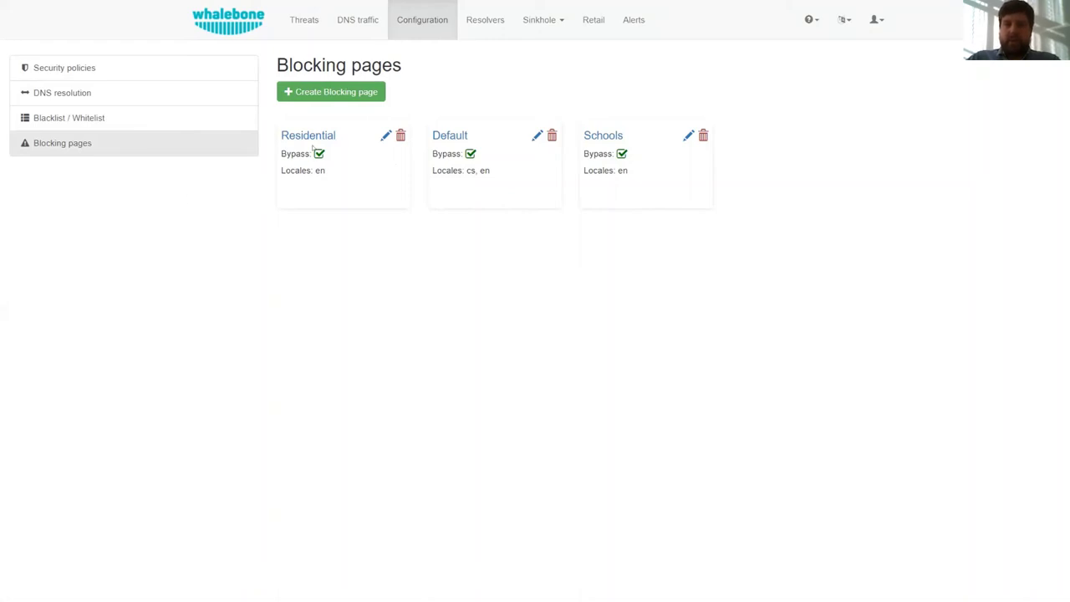
click(443, 136)
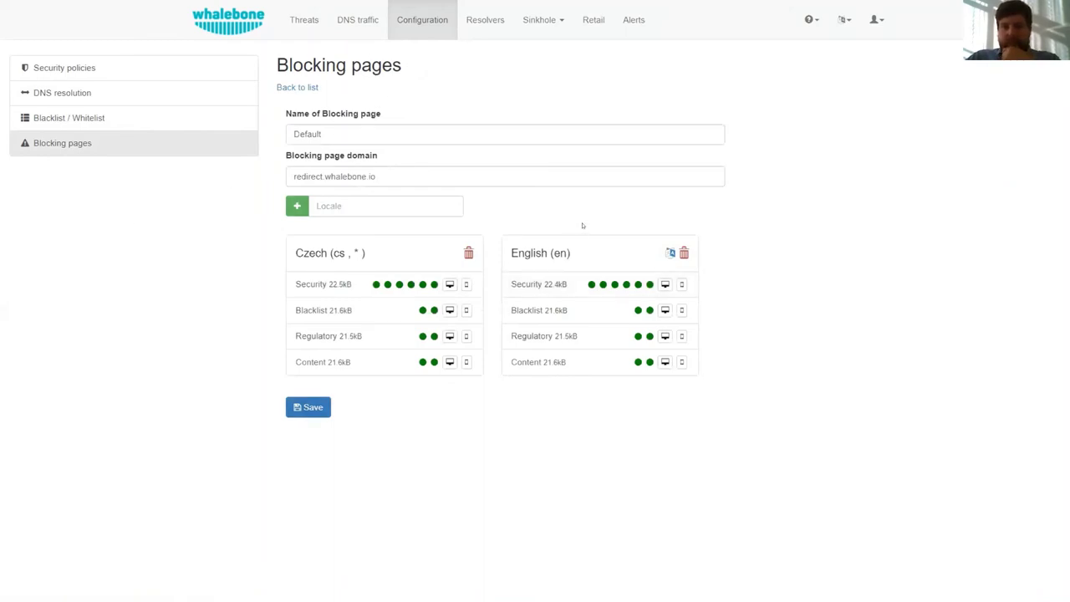
Preview the desktop version of the English Security blocking page, examine its detected threats text, and close the preview
click(664, 285)
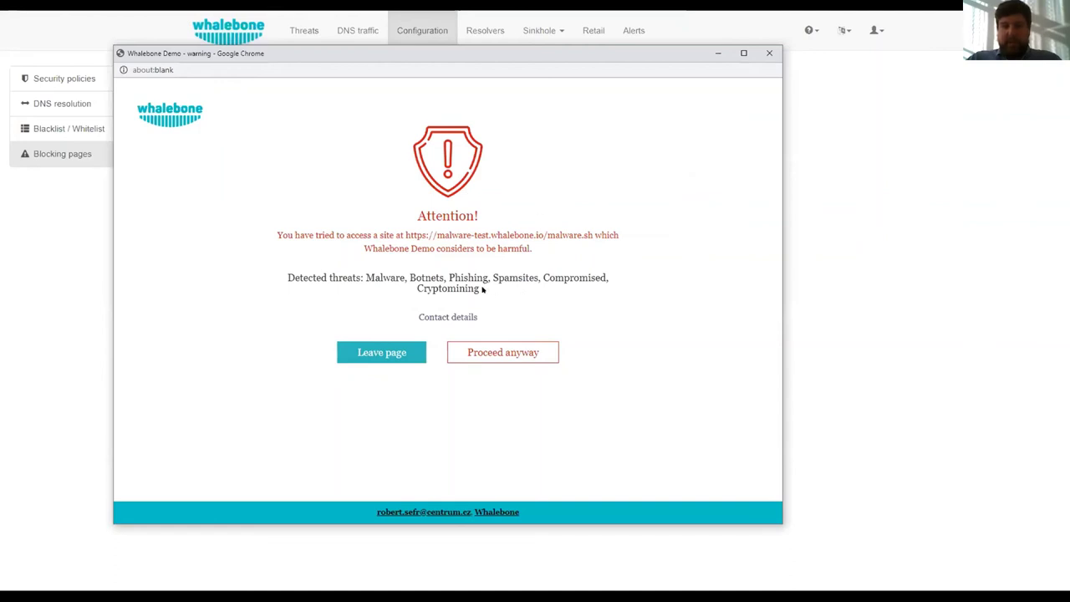
drag(482, 289, 365, 277)
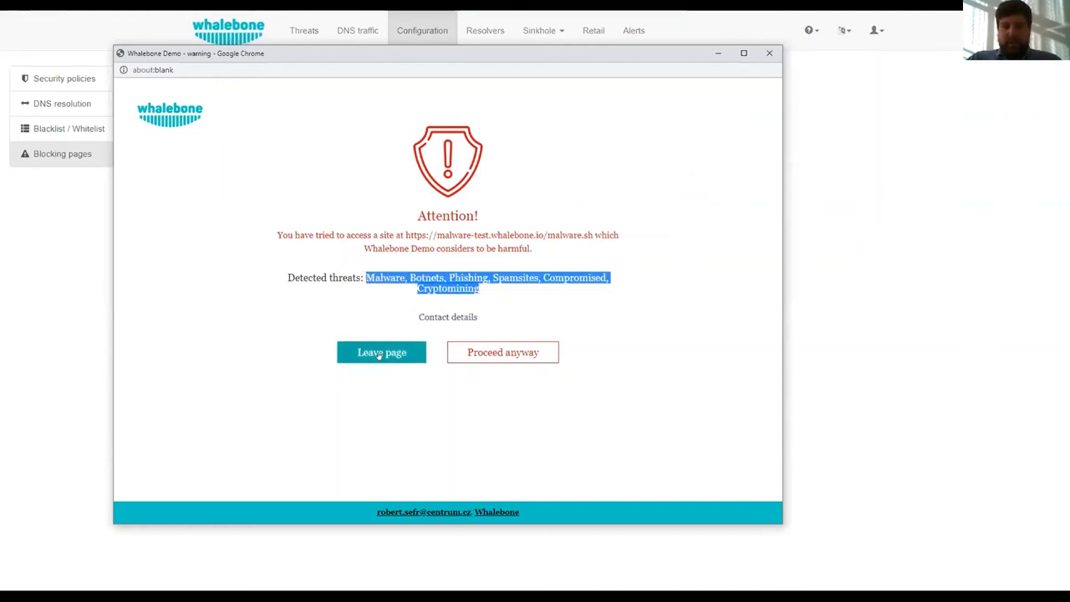
click(507, 301)
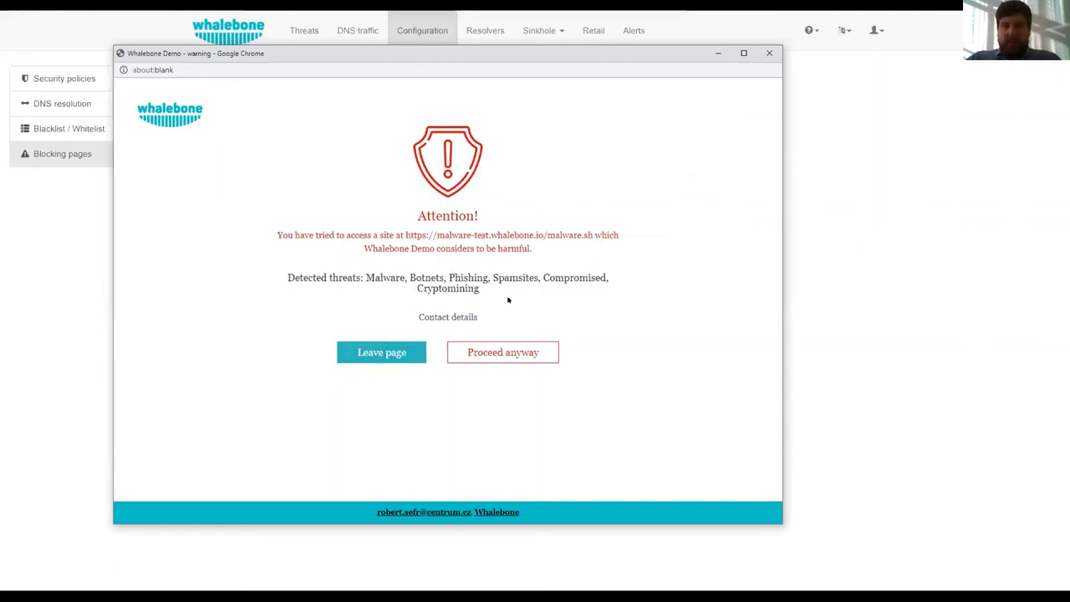
drag(362, 278, 296, 277)
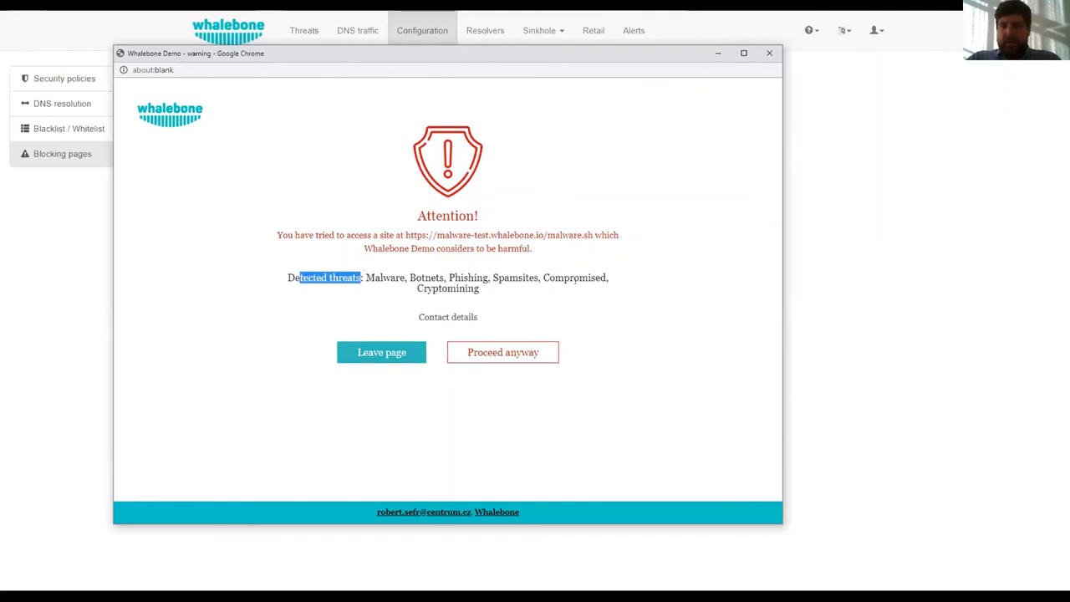
click(502, 335)
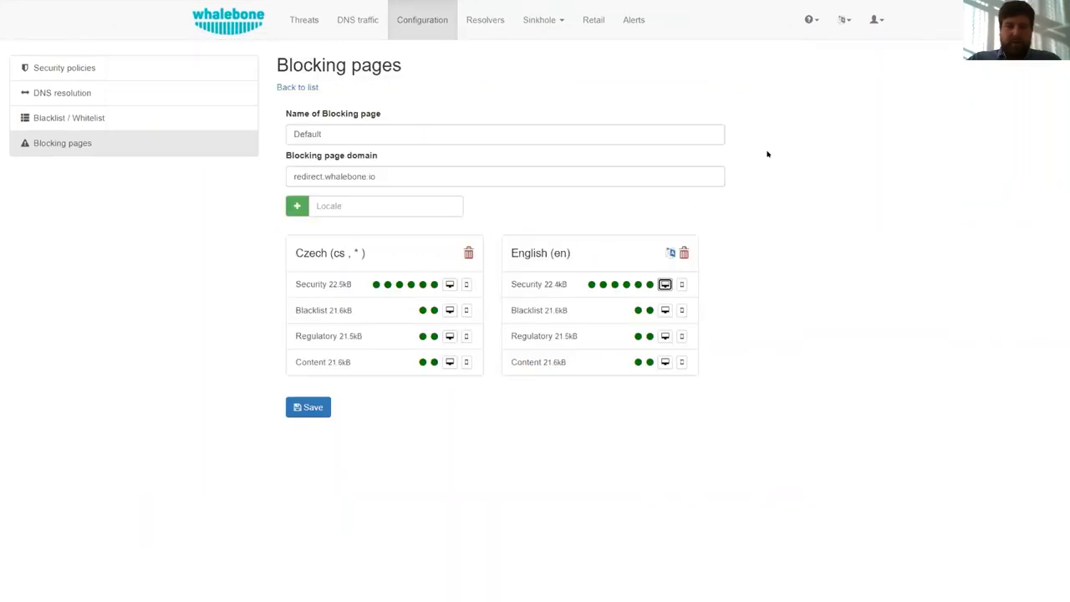
Add a German (de) locale to the Default blocking page
click(341, 204)
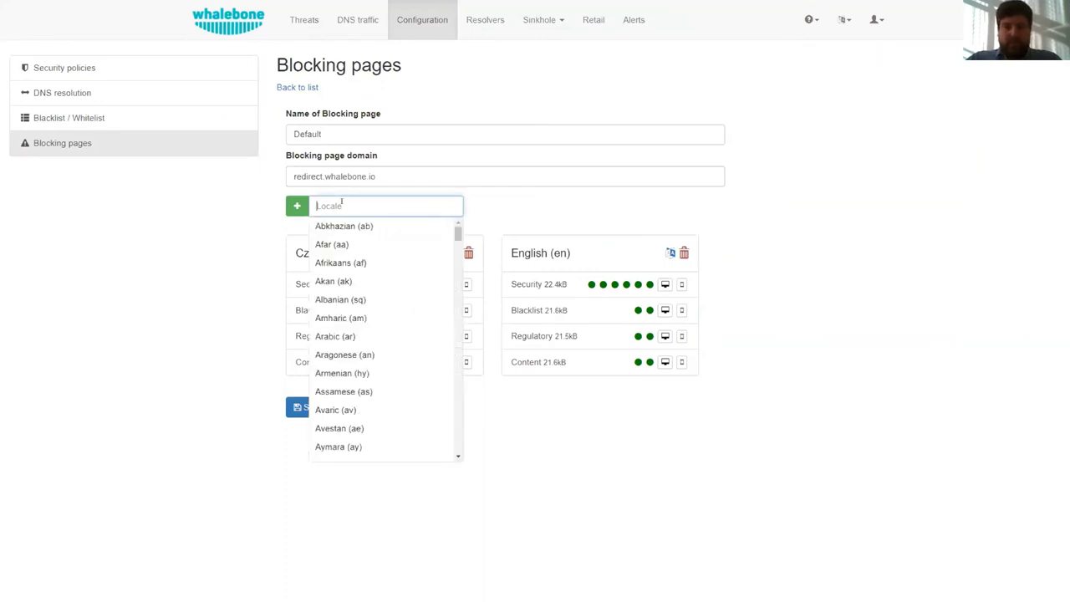
text(de)
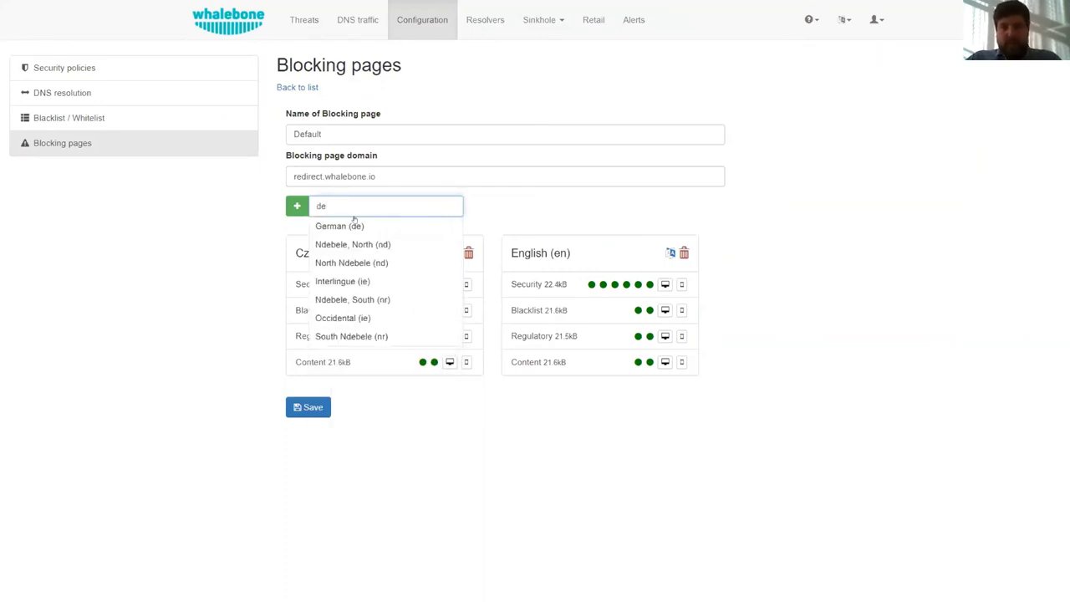
click(359, 226)
click(355, 203)
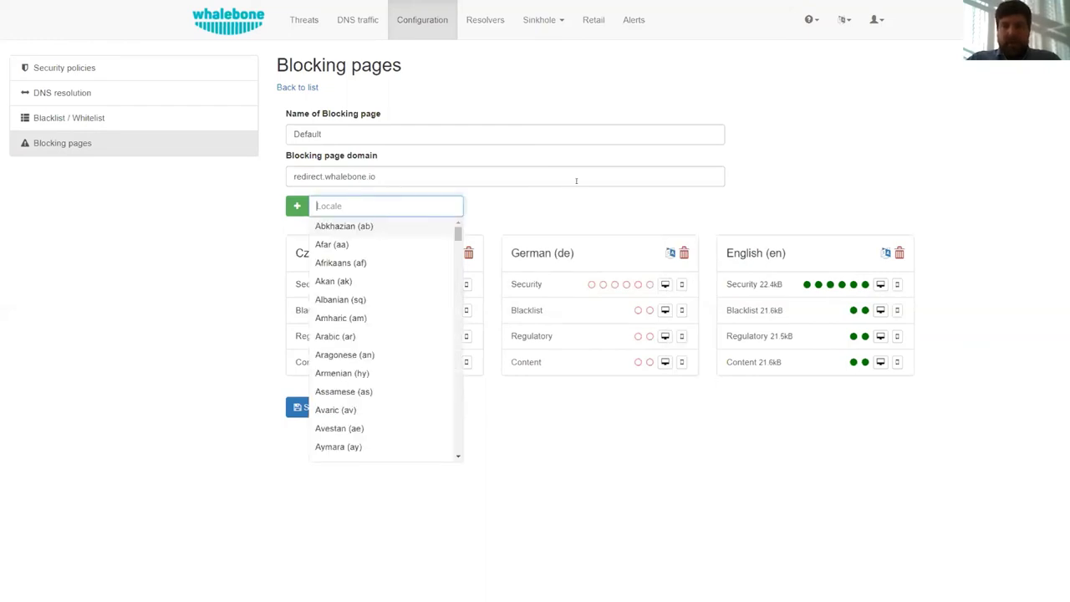
click(557, 208)
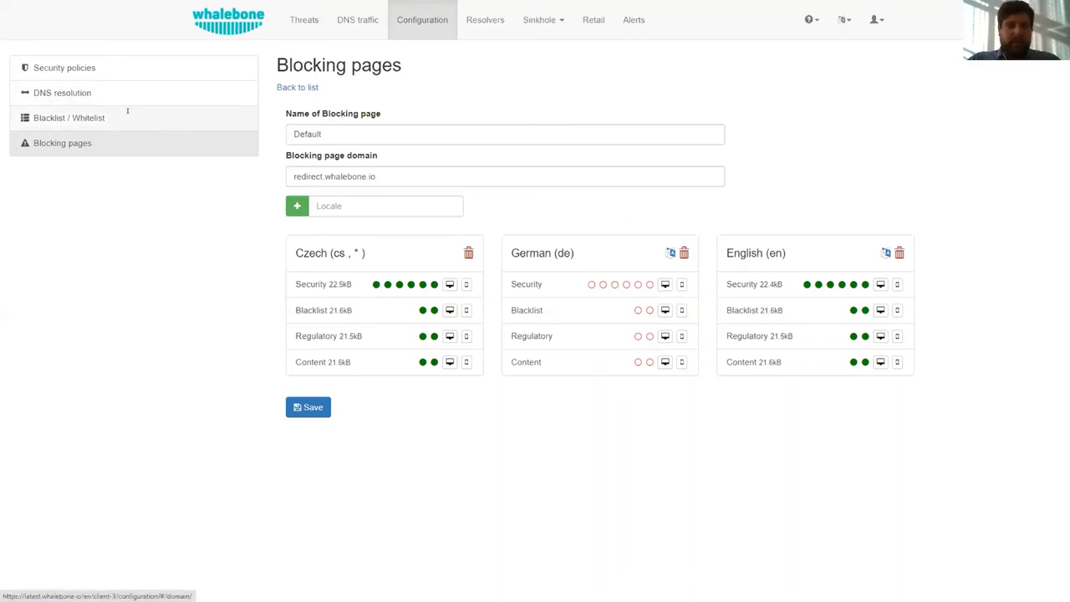
Open the threats overview and examine its incidents timeline and the category, domain and client IP charts
click(304, 19)
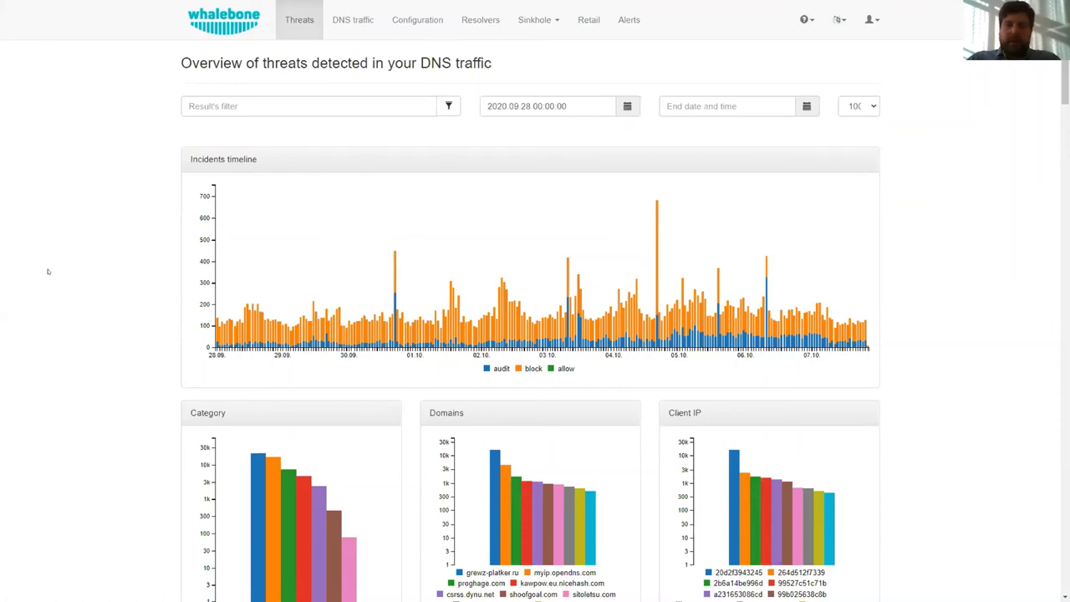
scroll(47, 272, down, 2)
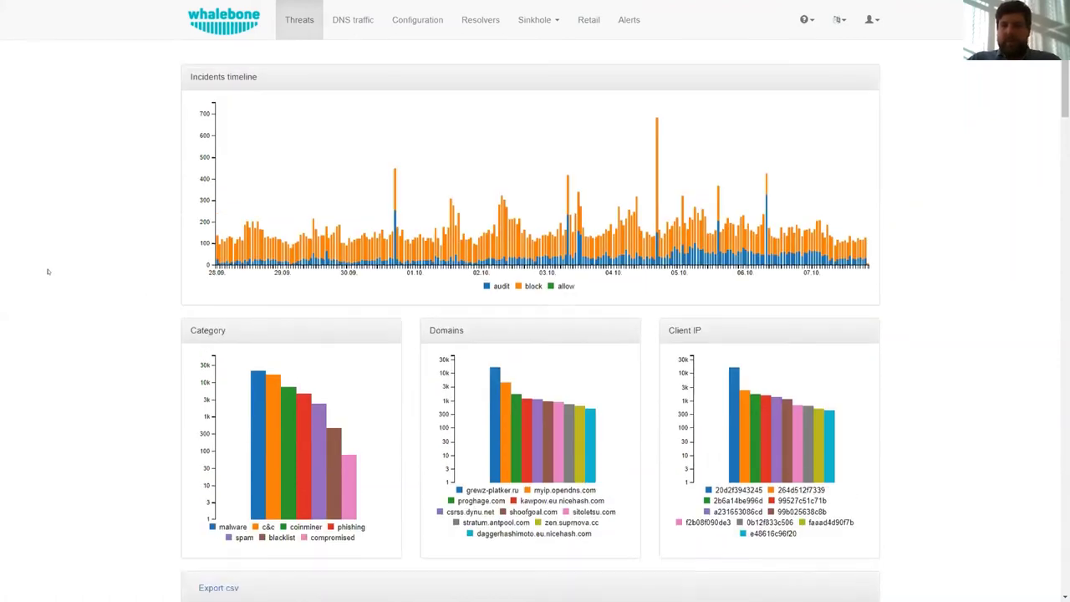
scroll(48, 272, up, 2)
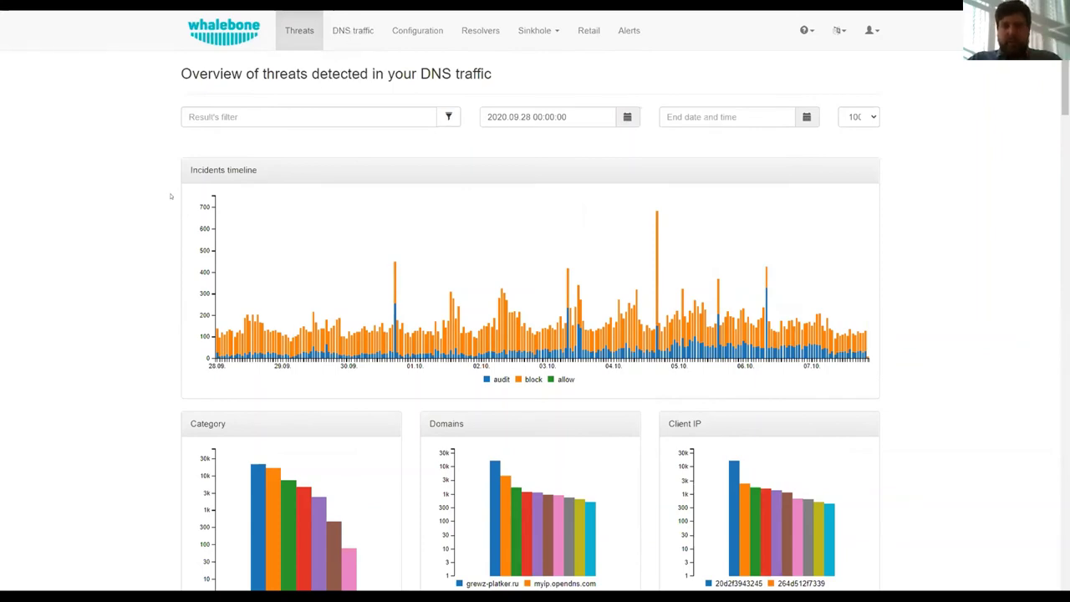
scroll(119, 192, down, 3)
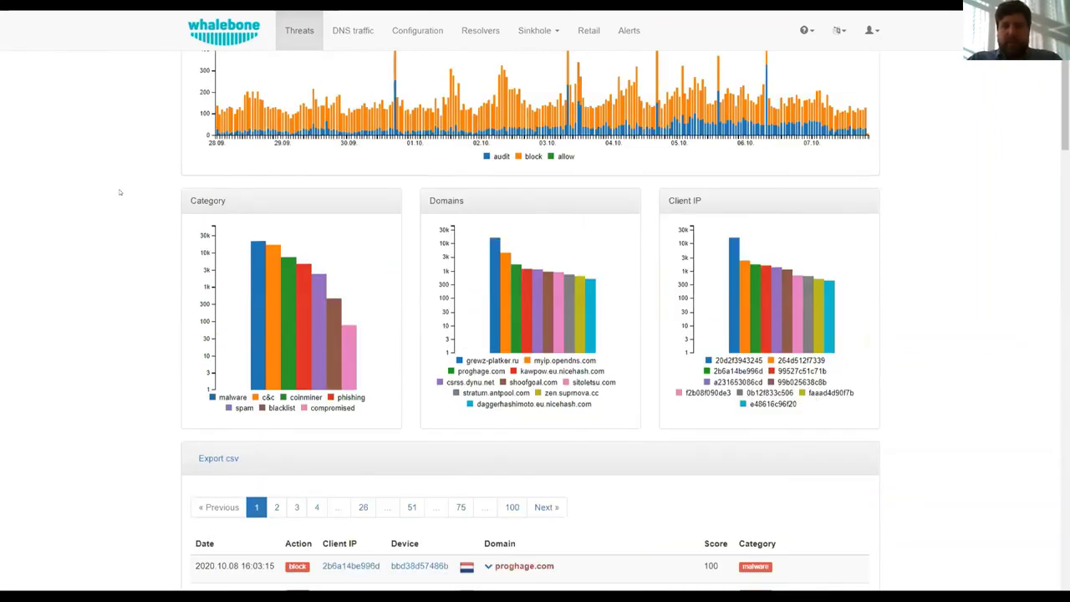
scroll(120, 193, up, 3)
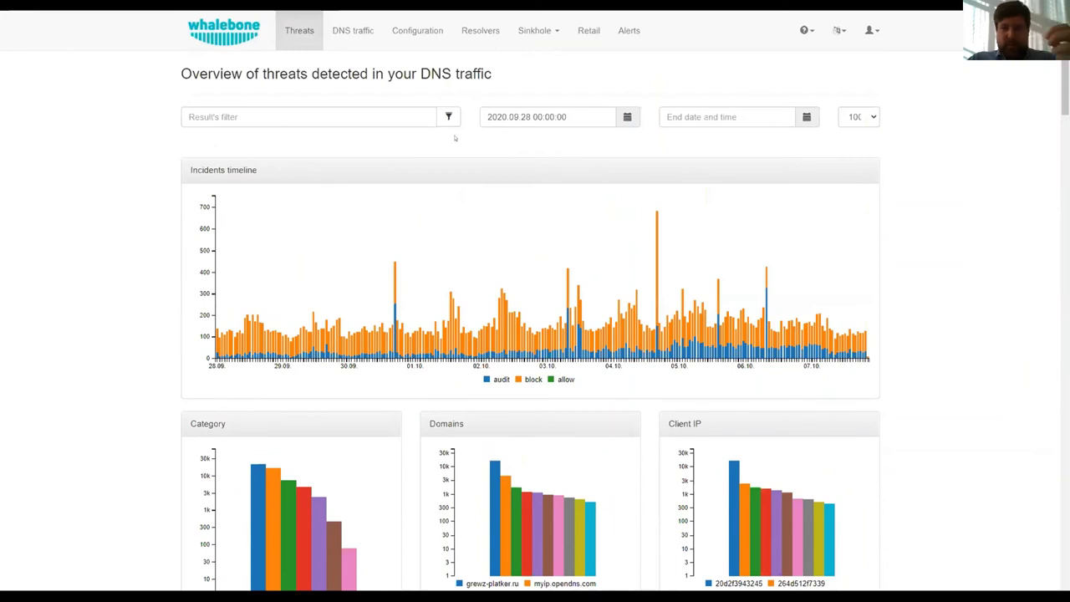
Filter the threats overview to blocked incidents in the C&C category
click(448, 116)
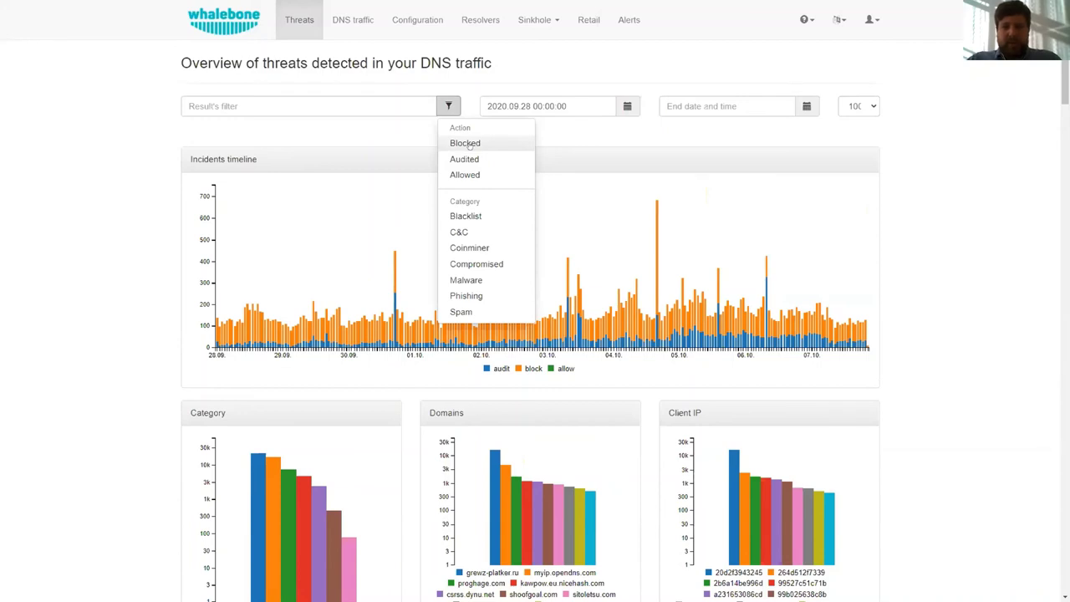
click(469, 145)
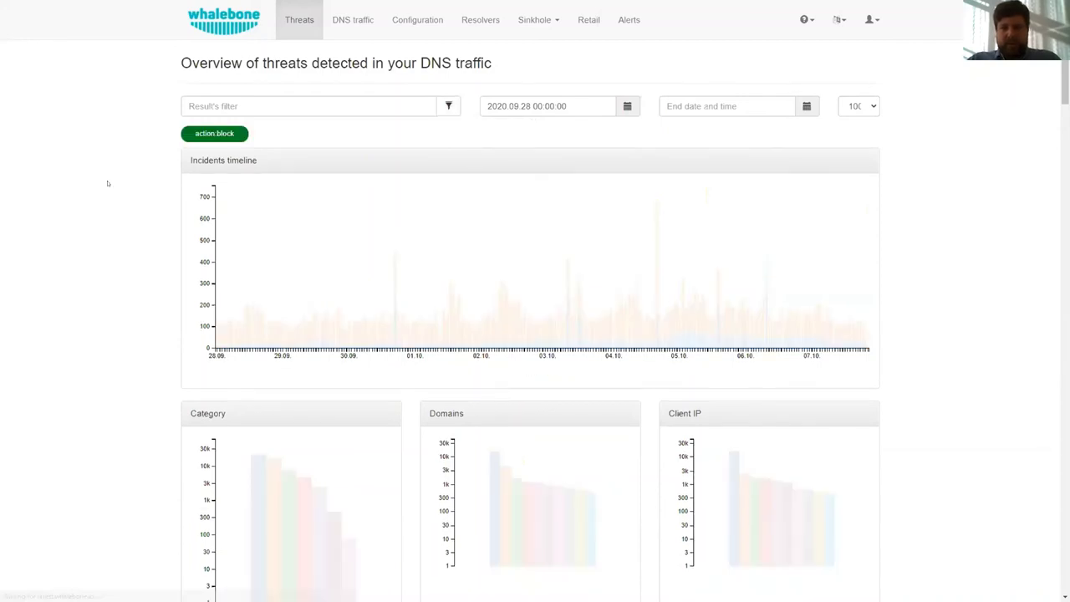
scroll(138, 184, down, 2)
scroll(133, 182, up, 2)
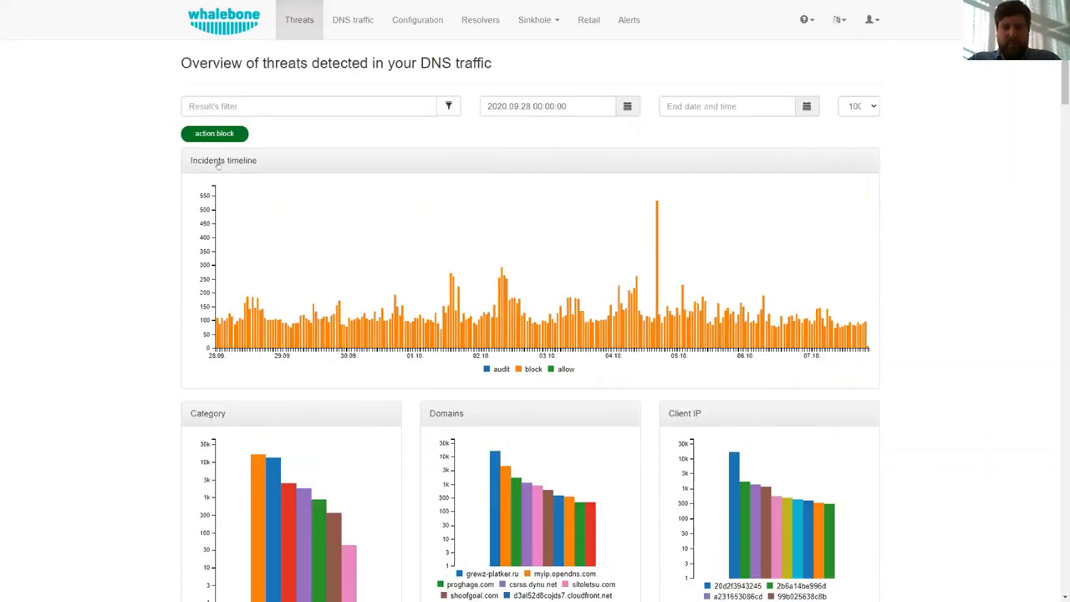
click(450, 107)
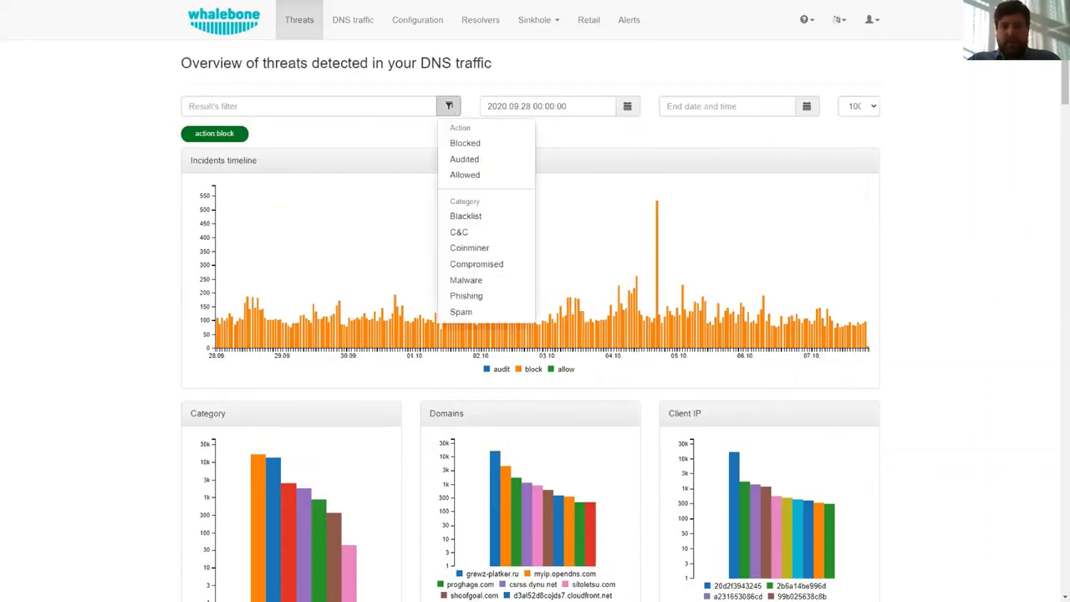
click(461, 233)
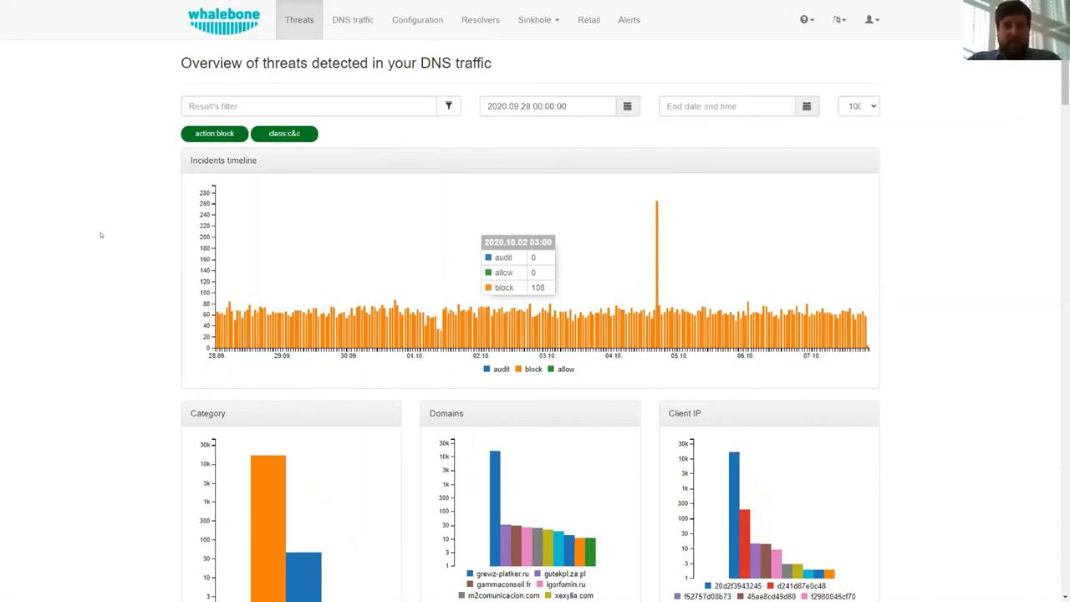
Examine the filtered charts and narrow the incidents to the client IP with the highest bar in the Client IP chart
scroll(100, 235, down, 2)
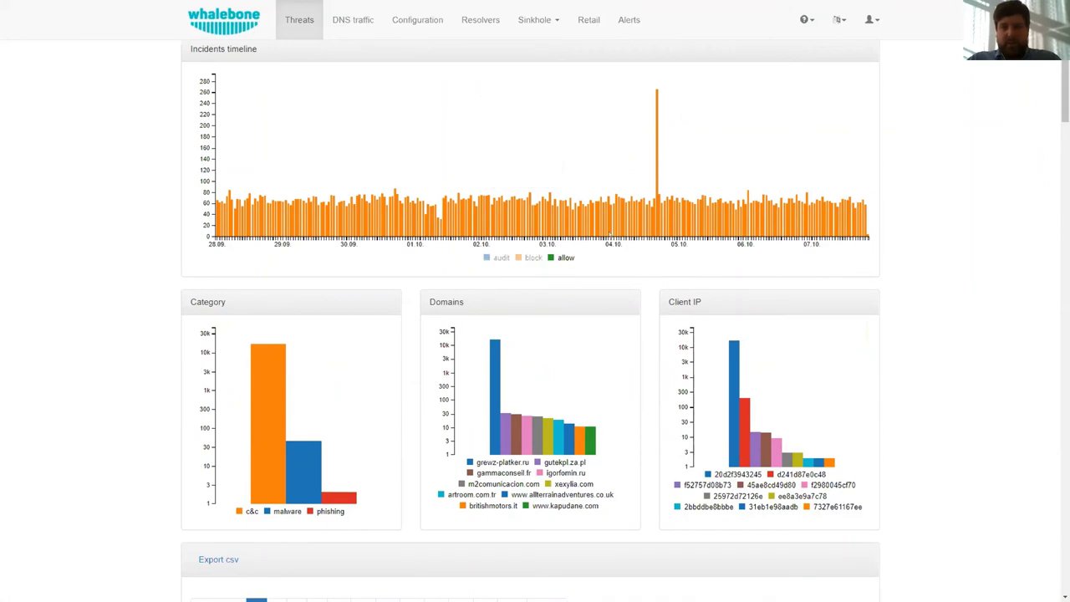
mouse_move(736, 358)
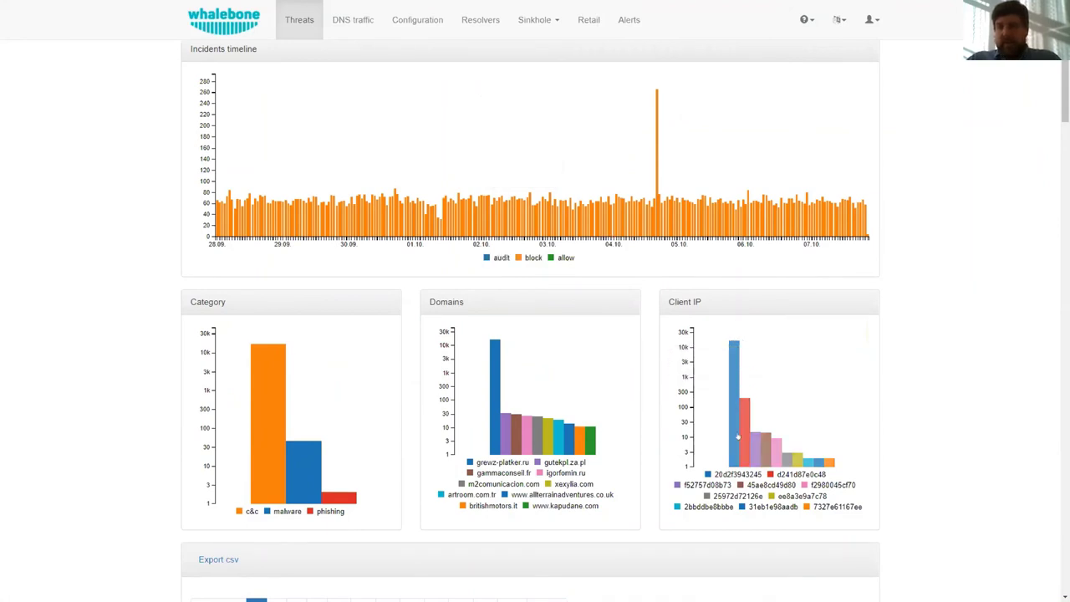
scroll(737, 436, down, 1)
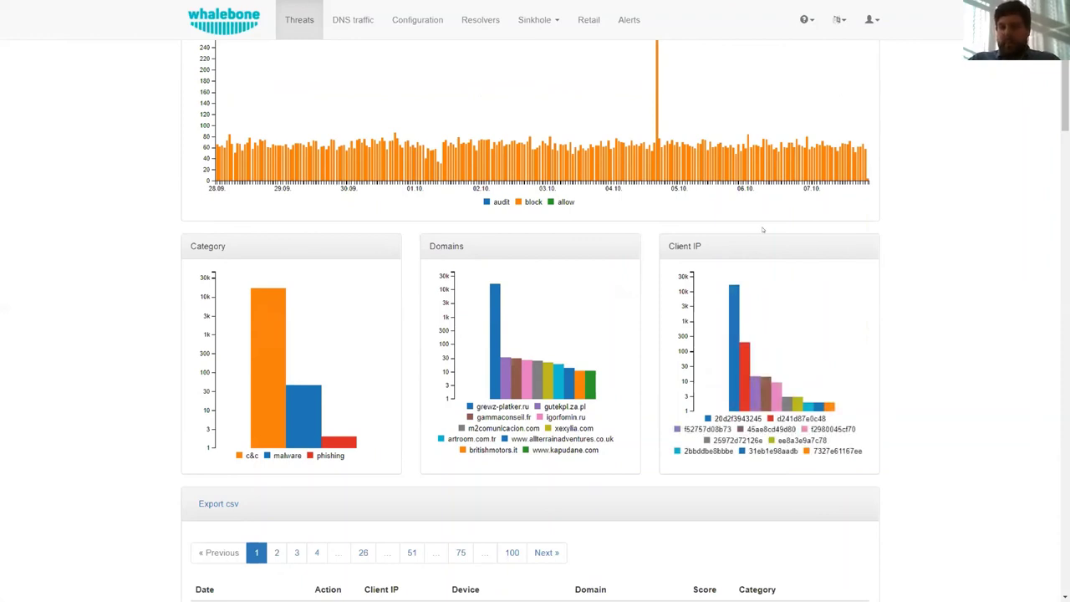
click(733, 299)
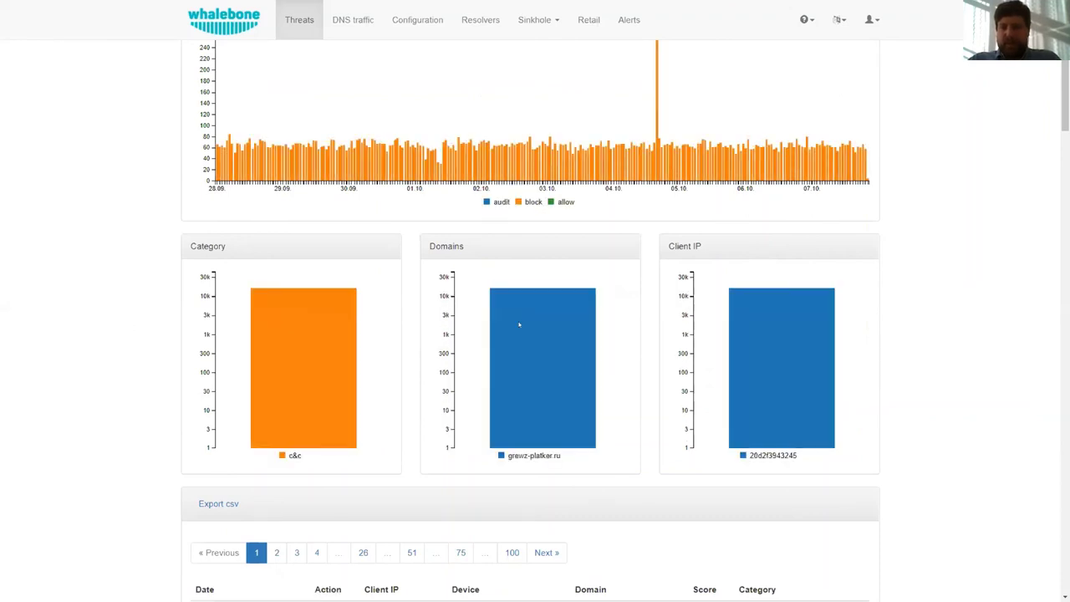
Examine the client's blocked incident list, view the lookup options for the first grewz-platker.ru entry, and close them
scroll(828, 360, up, 3)
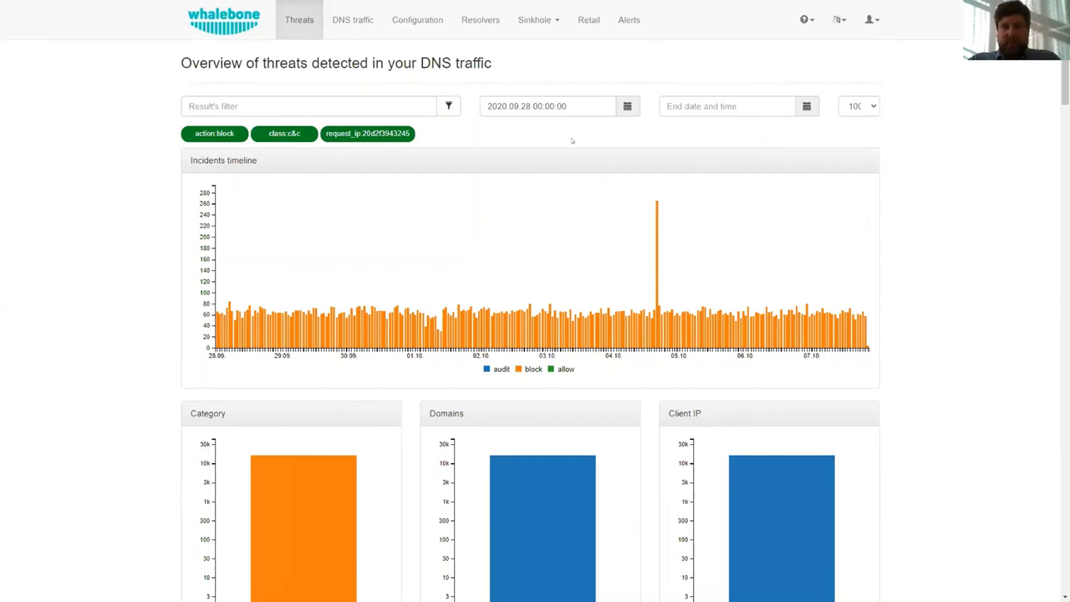
scroll(571, 140, down, 5)
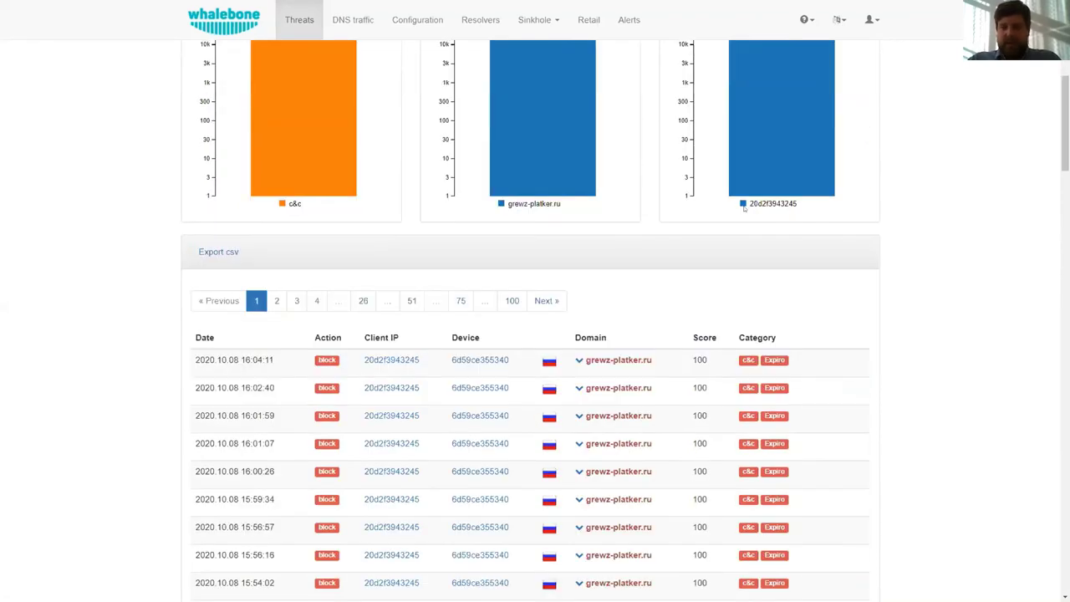
scroll(610, 262, down, 1)
scroll(619, 206, down, 2)
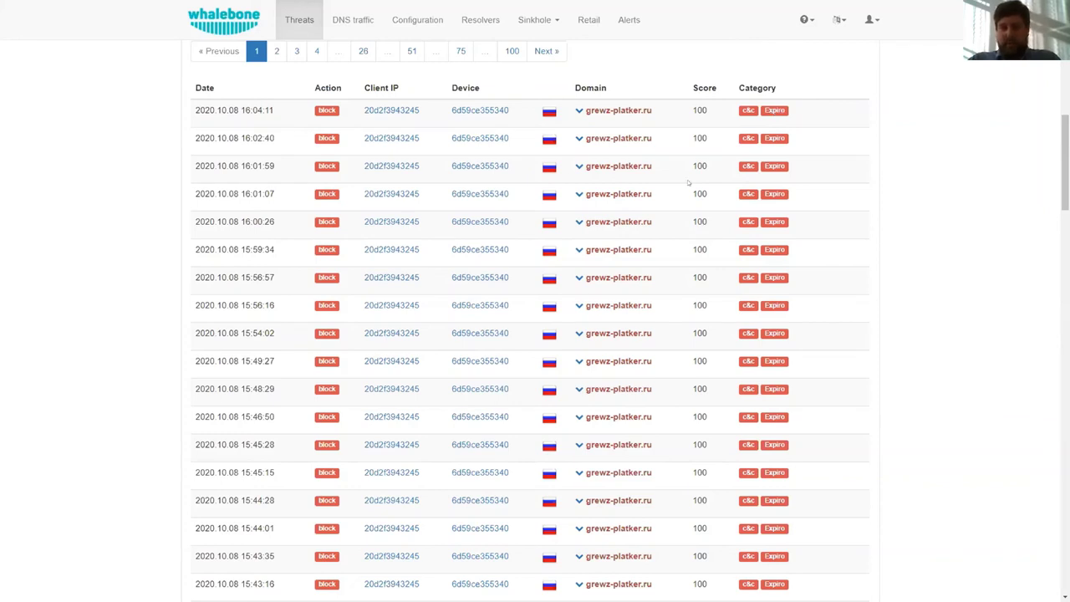
scroll(693, 184, up, 1)
click(576, 222)
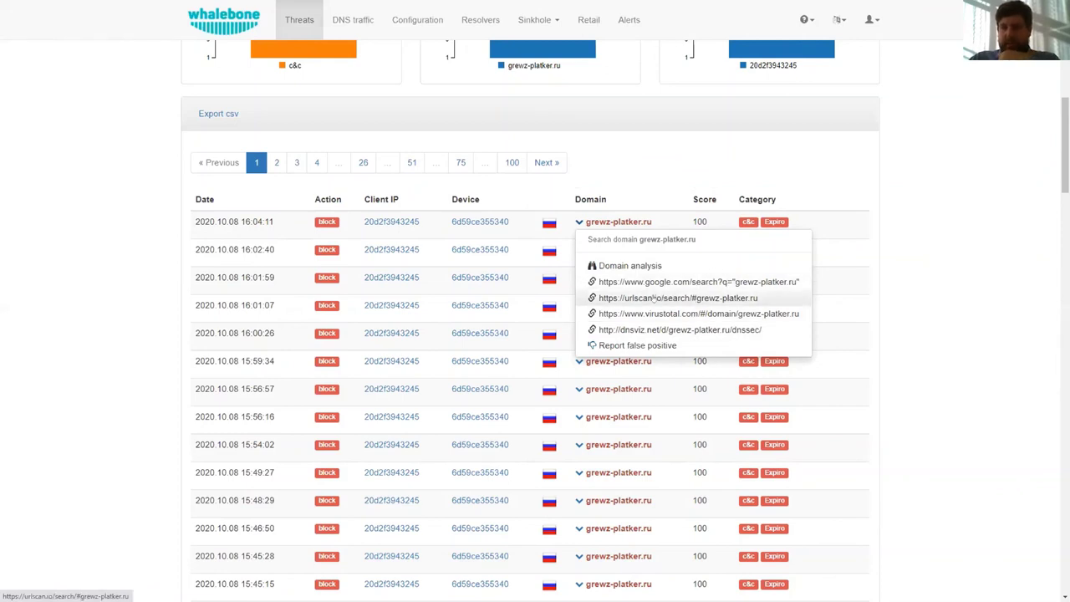
click(743, 149)
Remove the client IP filter and review the domain analysis and false positive options for the first grewz-platker.ru incident
scroll(743, 149, up, 7)
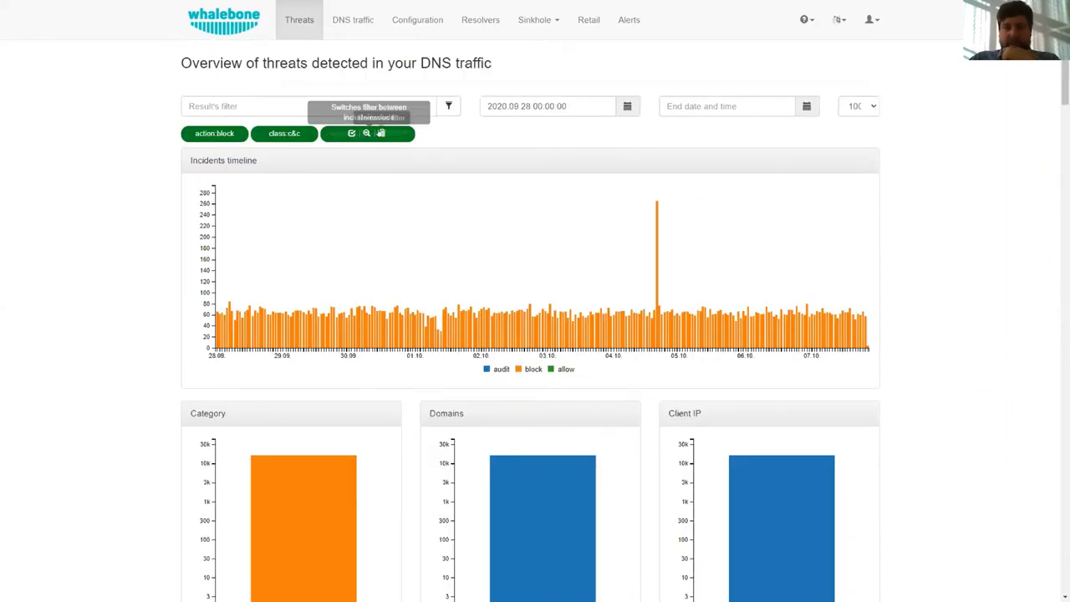
click(361, 135)
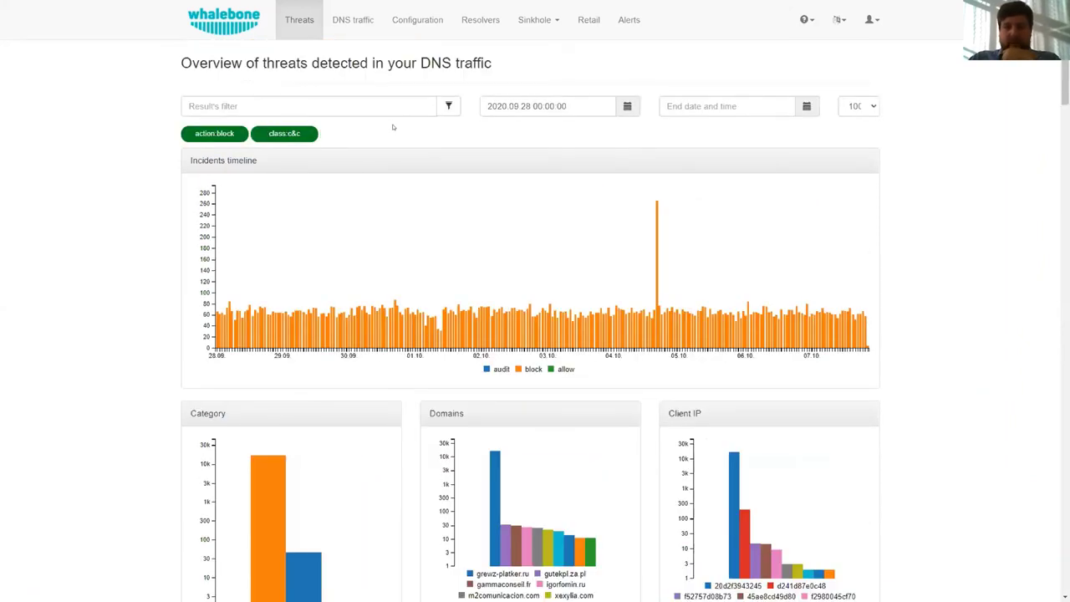
mouse_move(308, 134)
scroll(627, 184, down, 4)
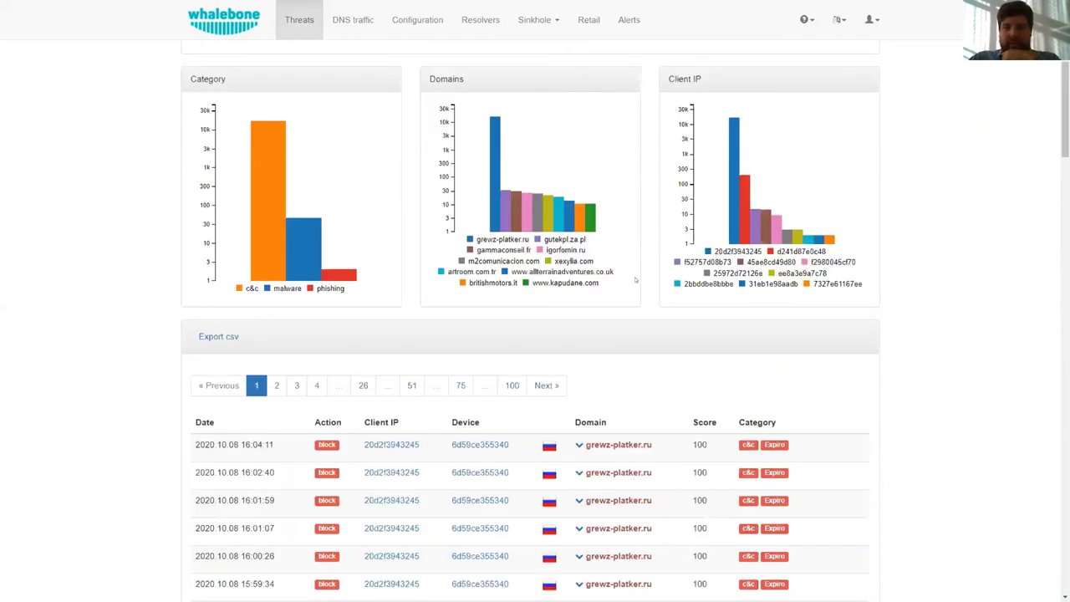
click(580, 445)
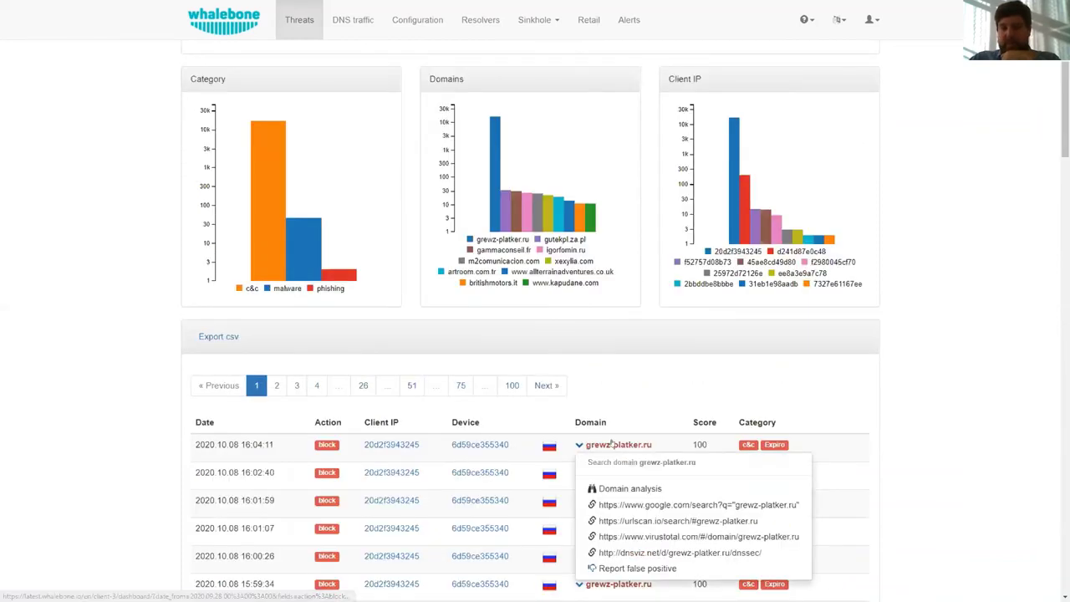
click(659, 567)
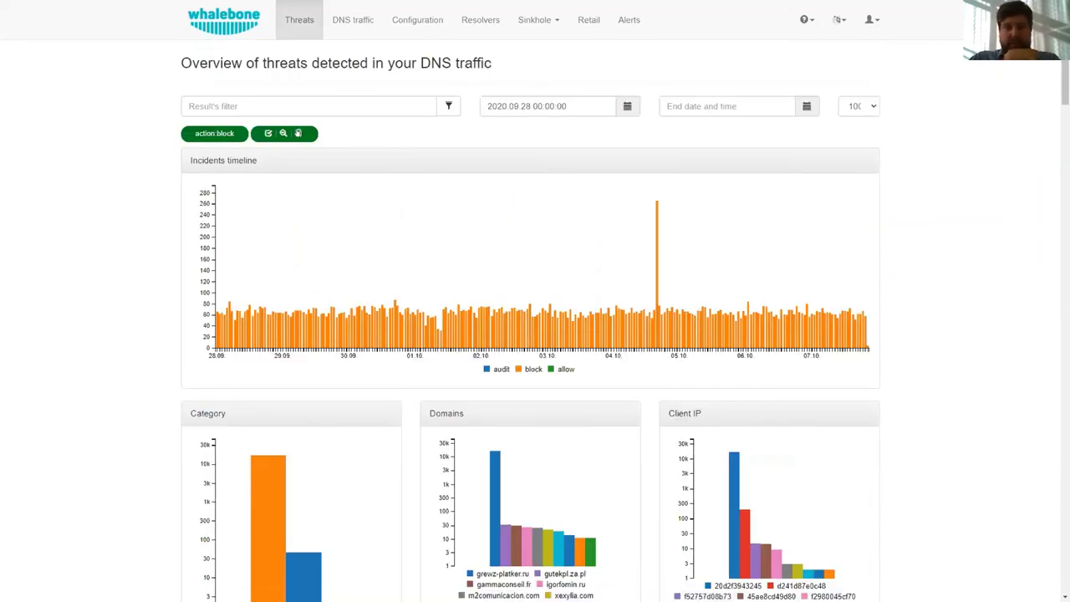
Remove the C&C category and blocked action filters from the threats overview
click(299, 134)
mouse_move(215, 132)
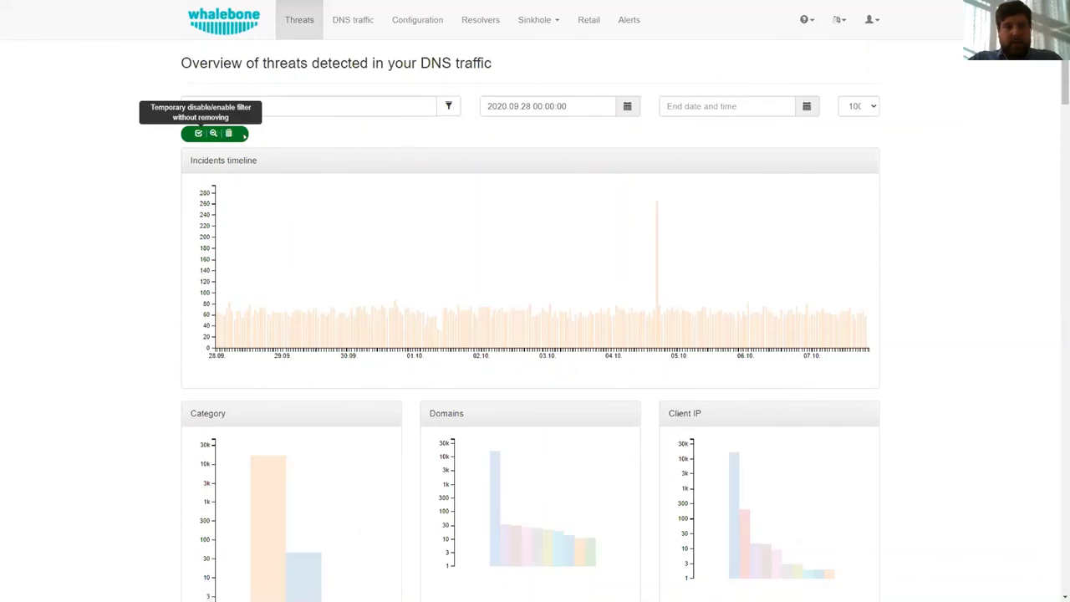
click(229, 133)
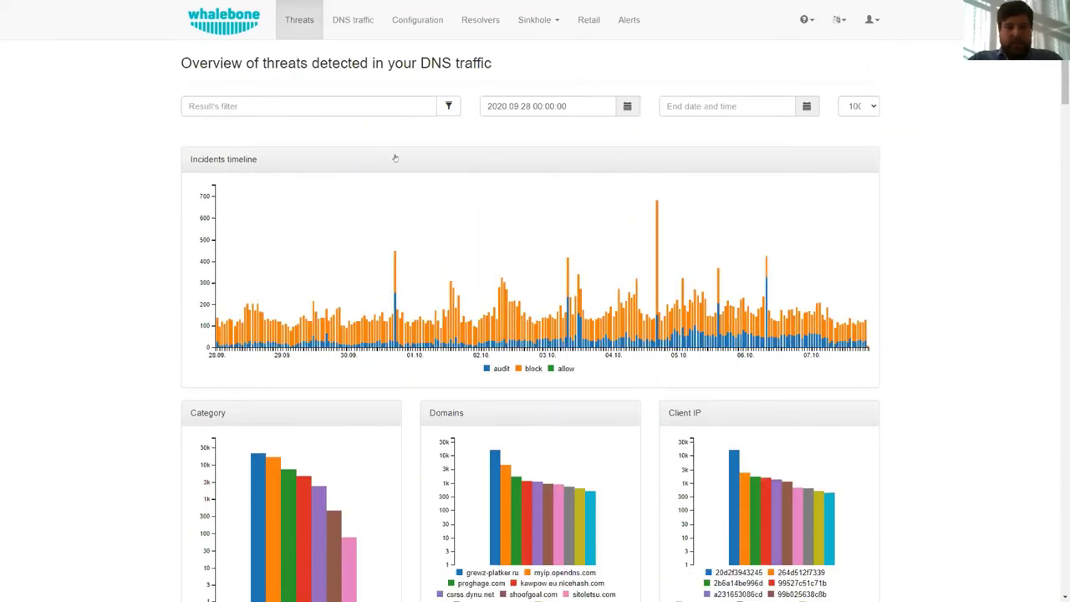
Open the DNS traffic overview and examine its requests timeline and the answers, second-level domains and client IP charts
scroll(251, 156, down, 3)
scroll(251, 156, up, 3)
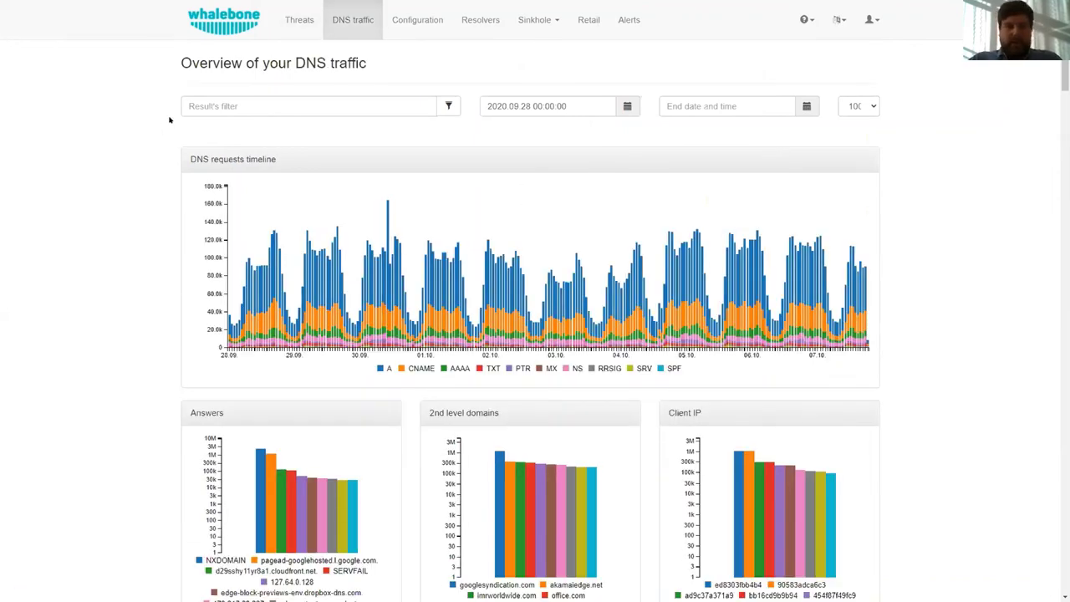
scroll(163, 129, down, 3)
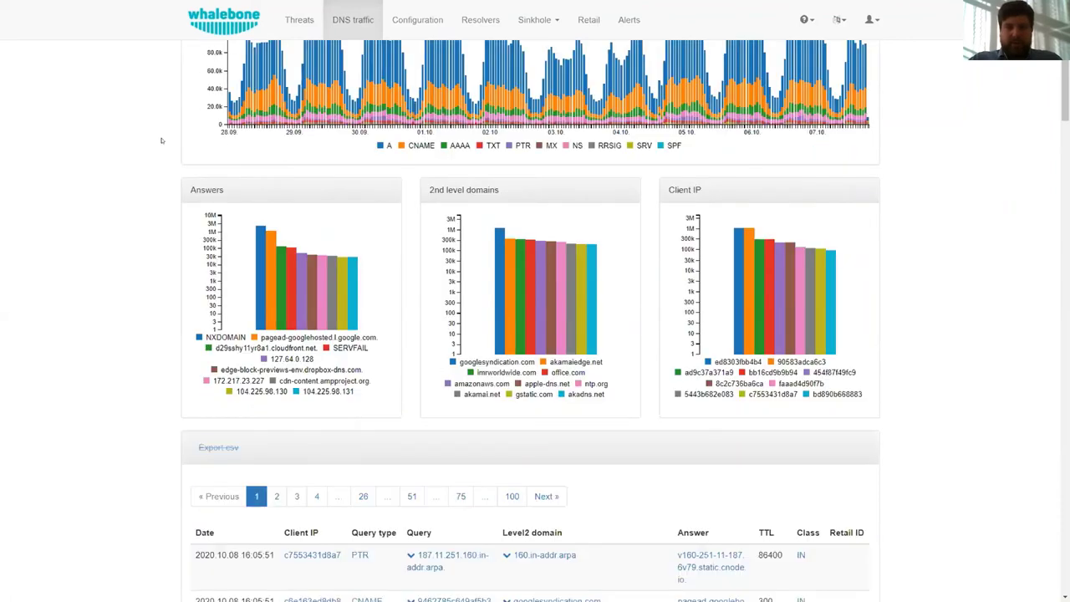
scroll(161, 140, up, 3)
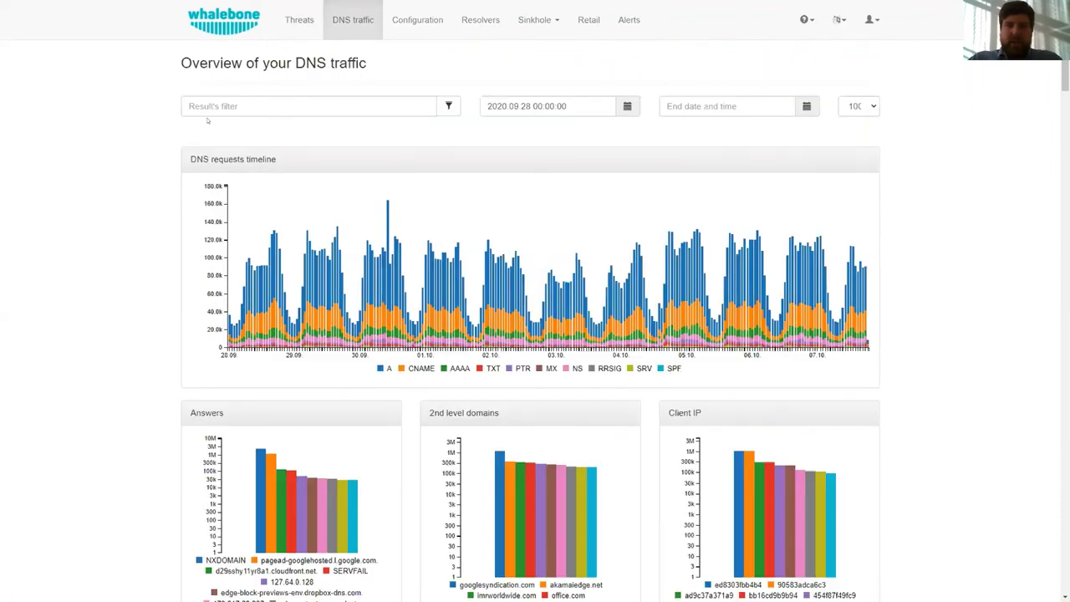
Filter the DNS traffic by google.com and examine the matching charts and query records
click(270, 98)
text(g)
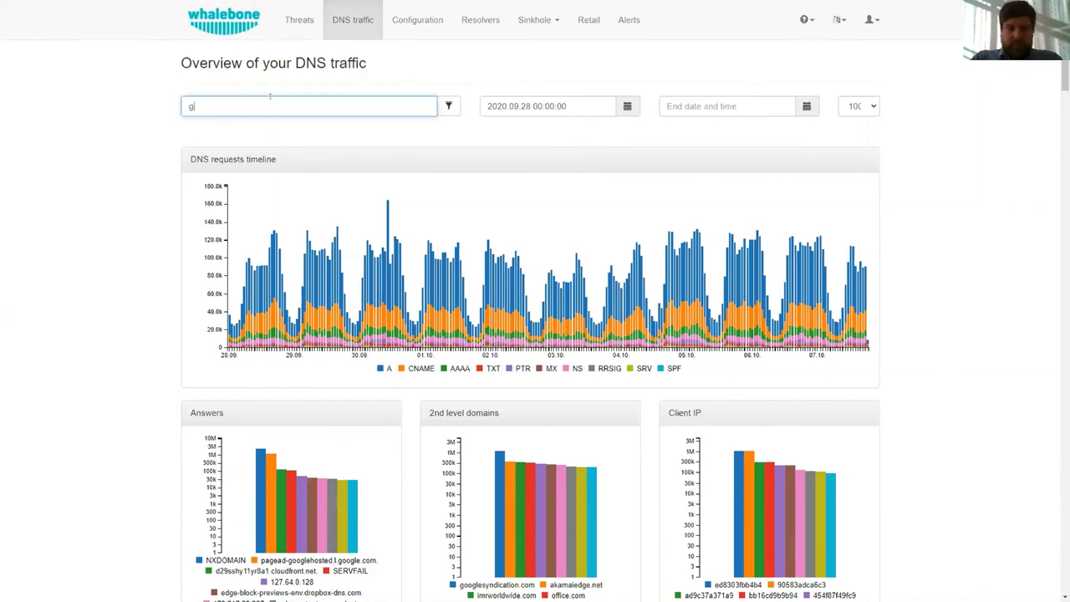
text(oogle com)
key(Return)
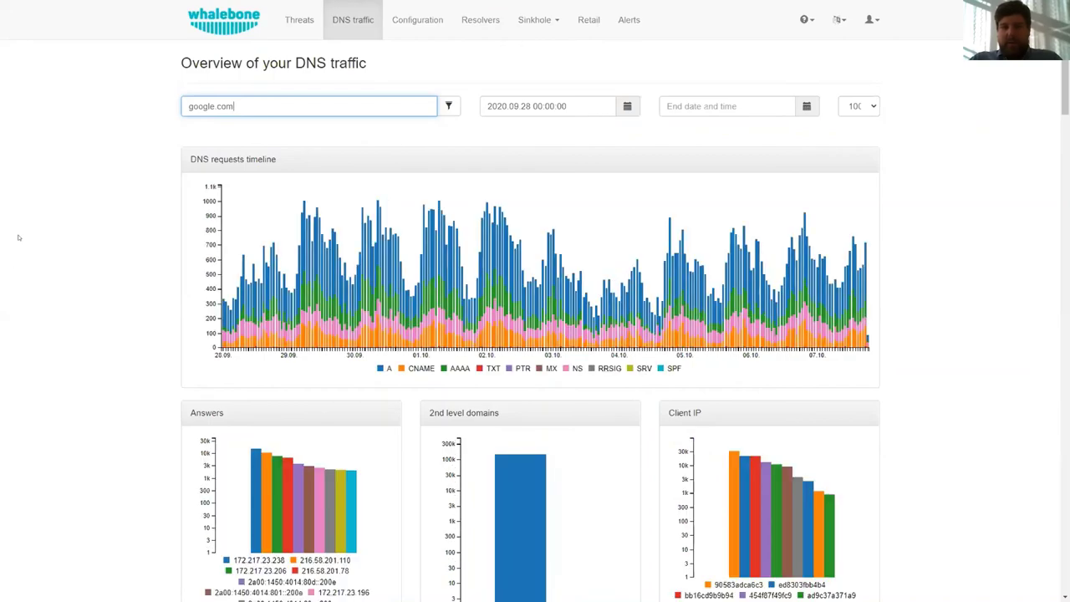
scroll(113, 176, down, 3)
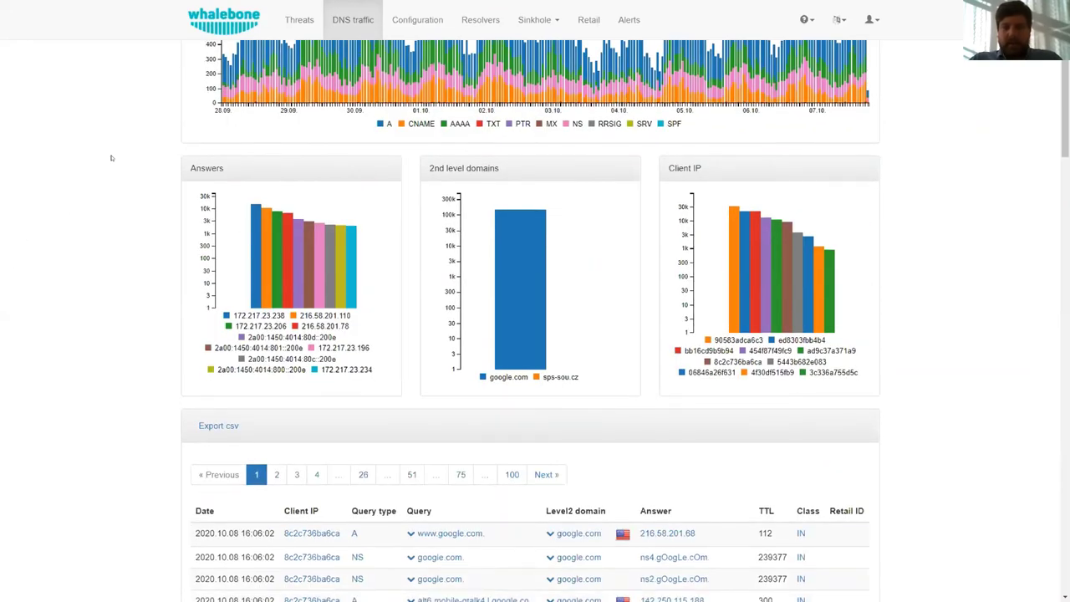
Examine the client IPs, query types, answers and TTLs in the google.com DNS query records, and review the requests timeline
scroll(108, 158, down, 4)
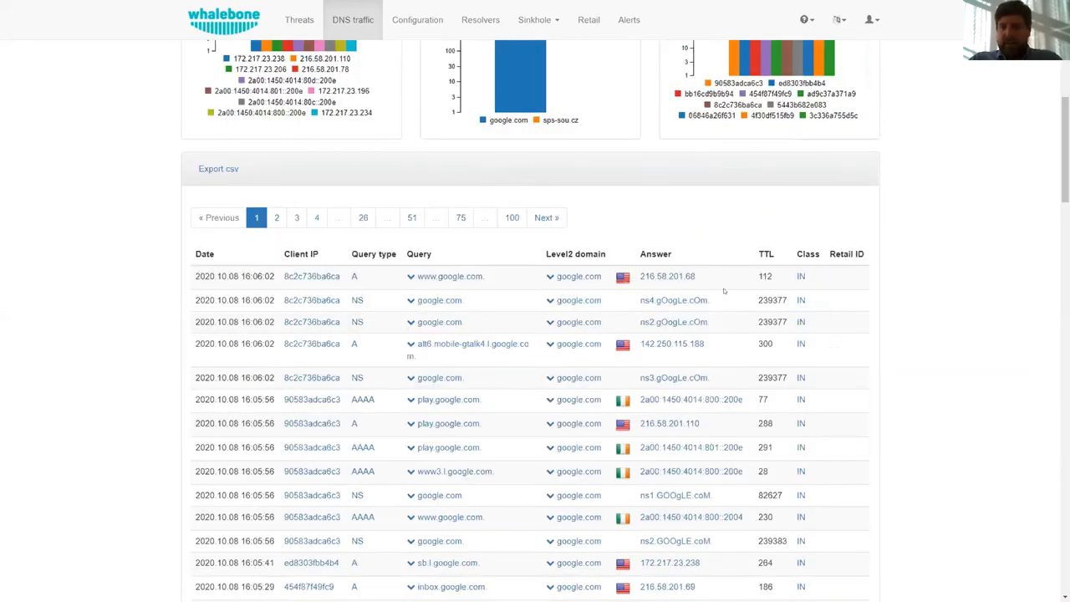
scroll(694, 476, down, 1)
scroll(625, 354, down, 5)
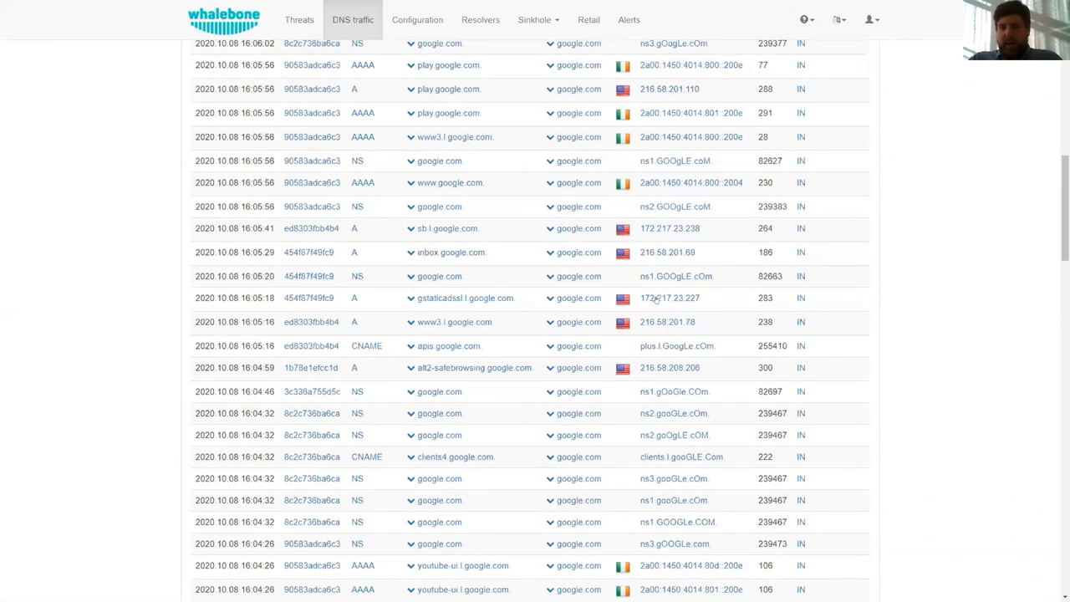
scroll(644, 363, up, 2)
scroll(682, 382, down, 3)
scroll(683, 382, down, 3)
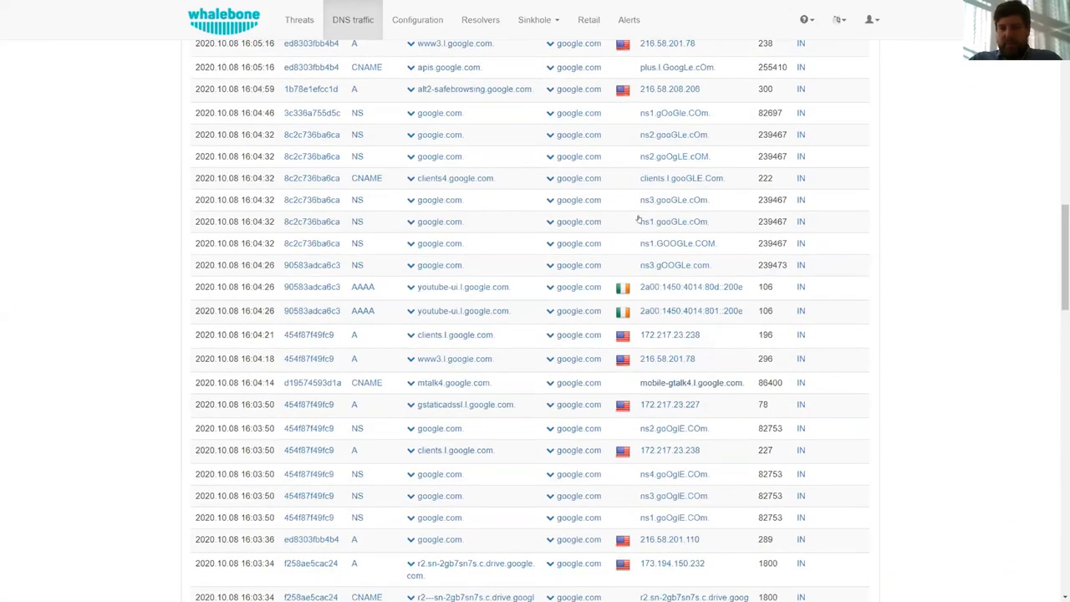
scroll(699, 405, up, 10)
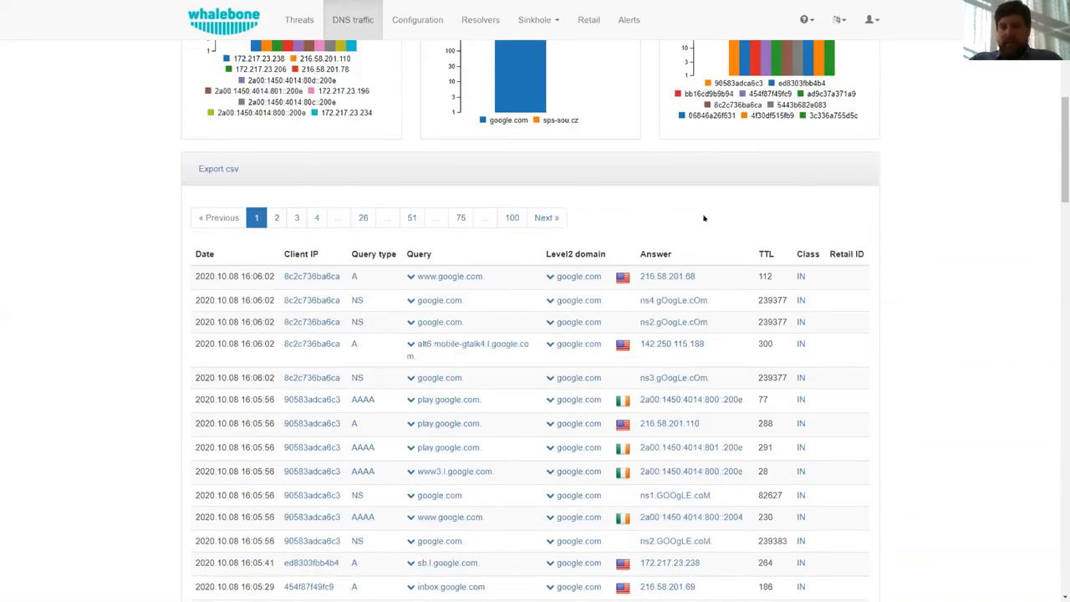
scroll(661, 226, up, 4)
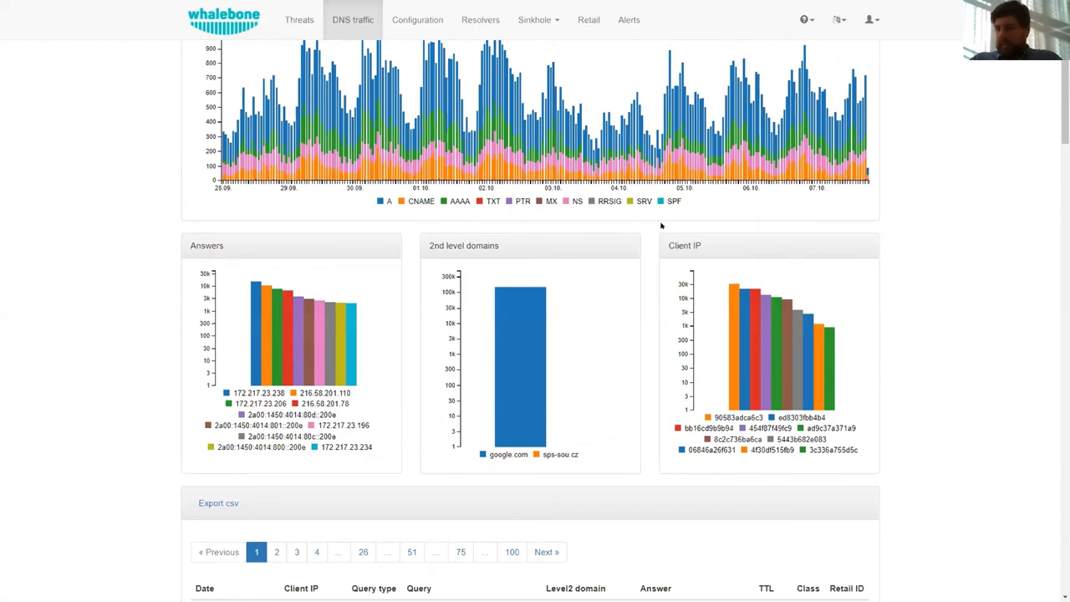
scroll(654, 227, up, 2)
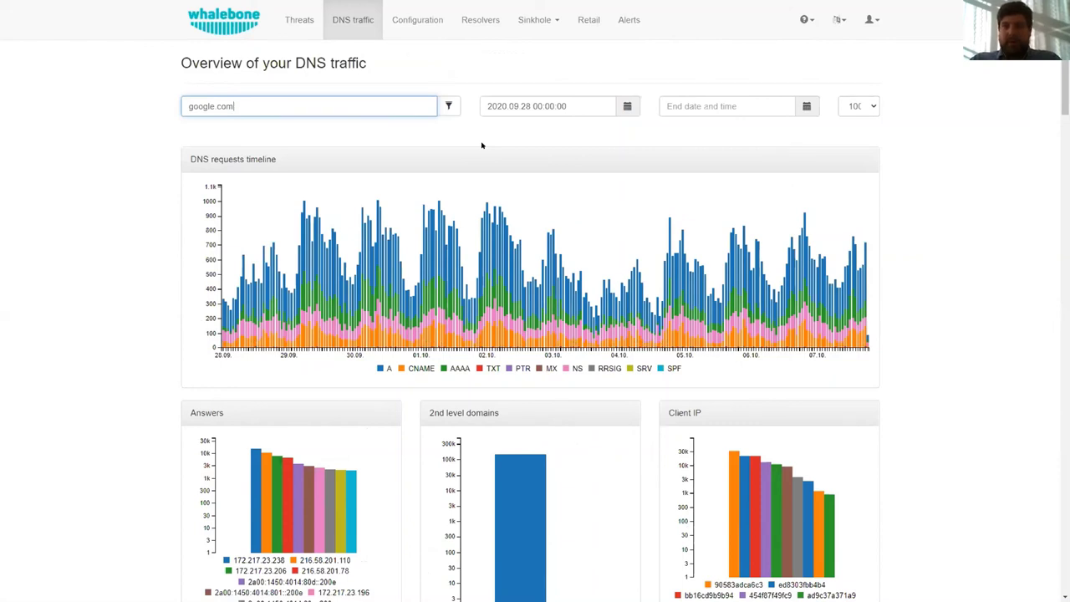
key(Return)
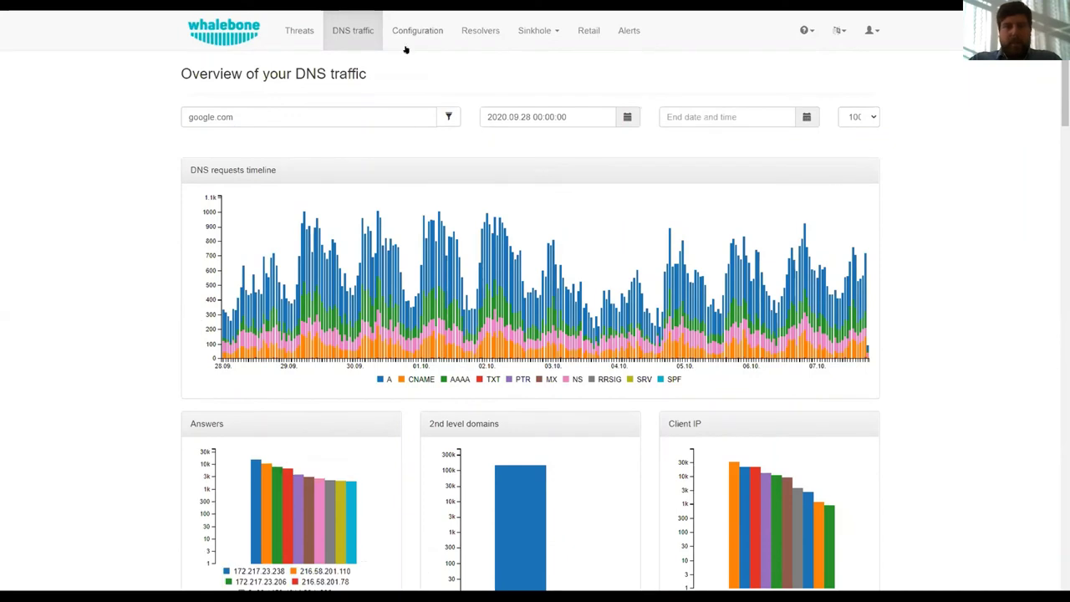
Open the security policies configuration and bring up the user account options
click(412, 33)
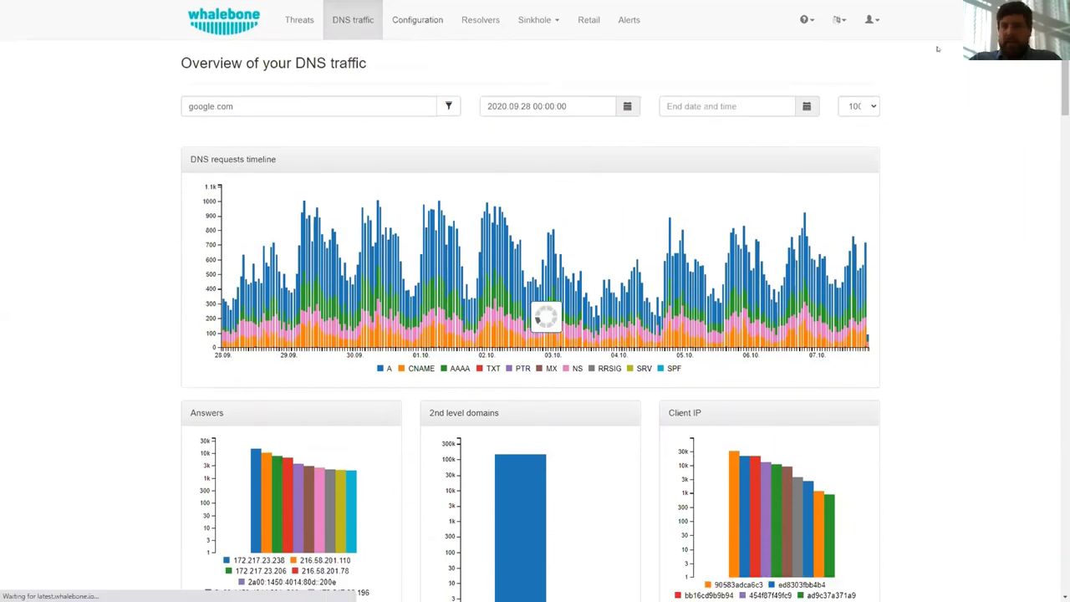
click(869, 30)
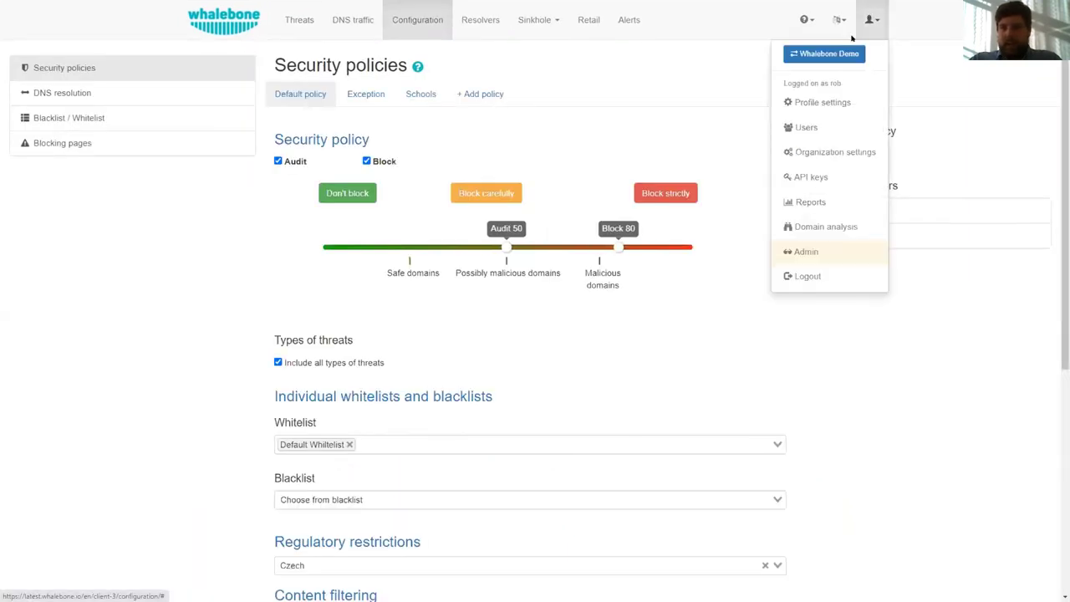